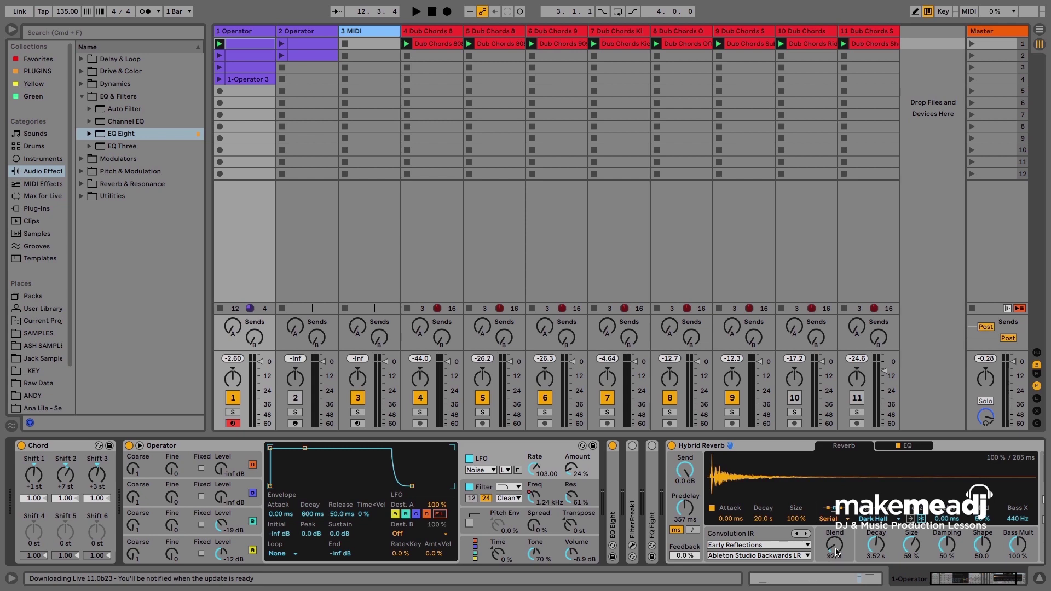
# Insert a new MIDI track after the second Operator track and set it up with an armed Operator instrument.
pyautogui.rightClick(327, 31)
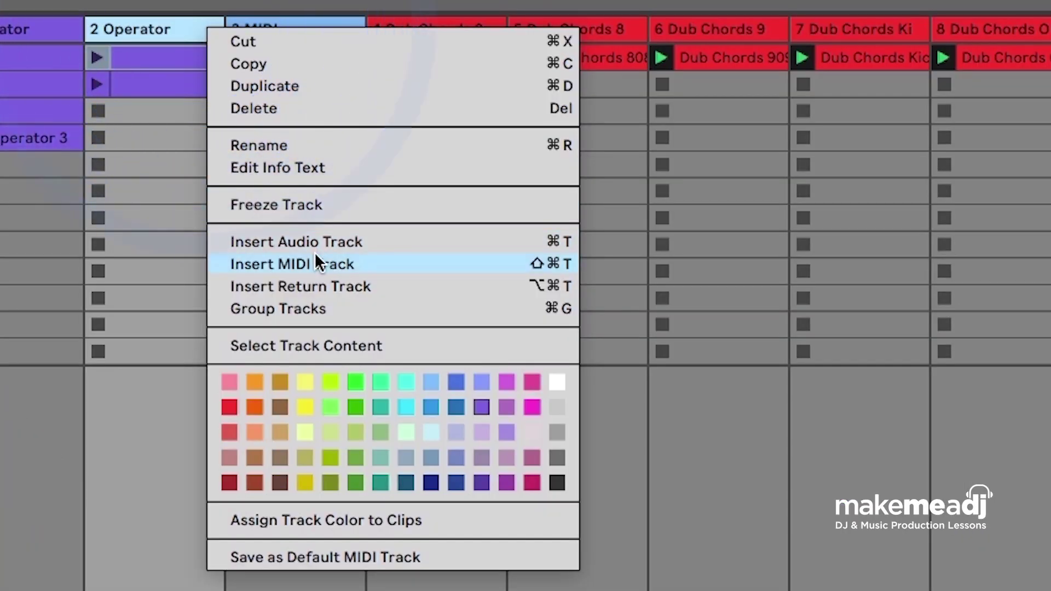
pyautogui.click(378, 133)
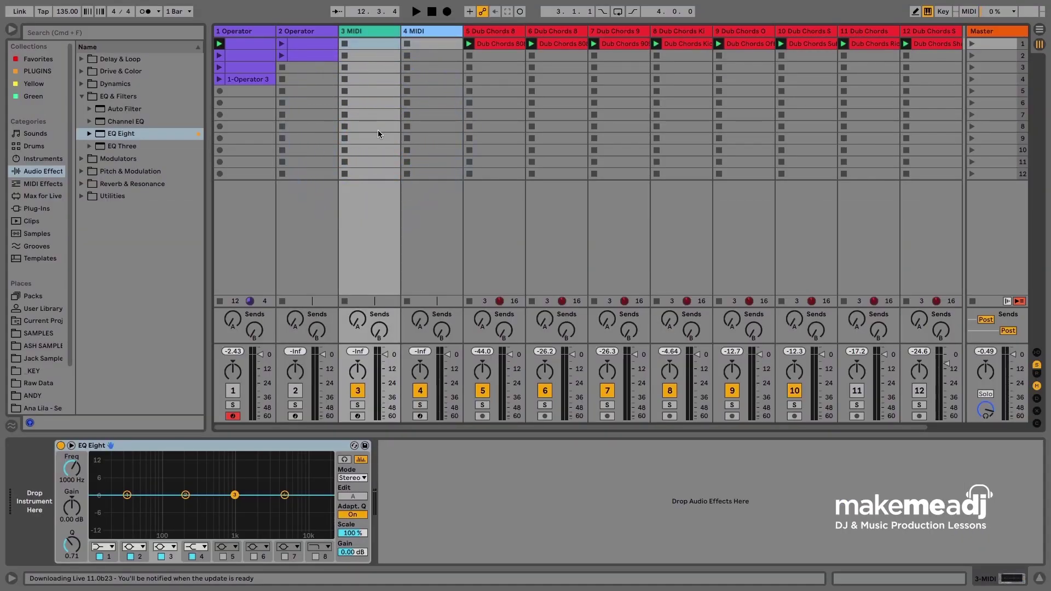
pyautogui.click(41, 158)
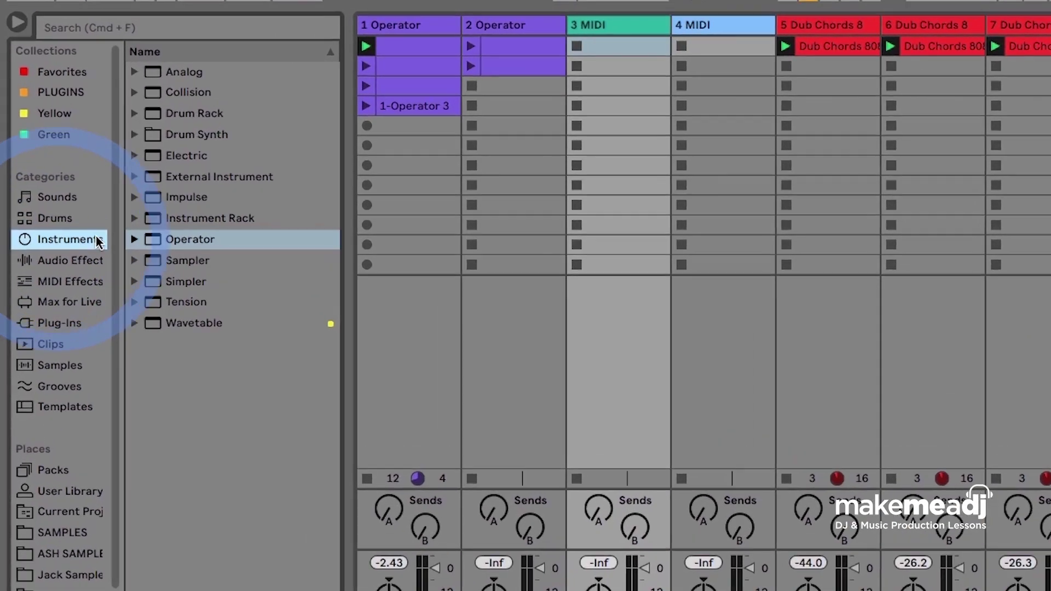
pyautogui.doubleClick(238, 245)
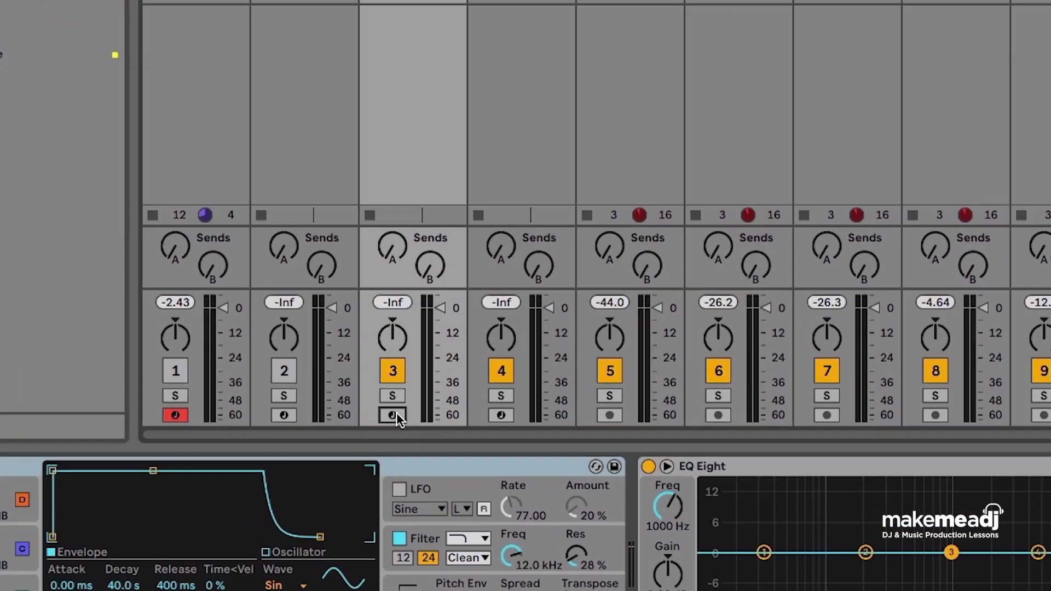
pyautogui.click(358, 417)
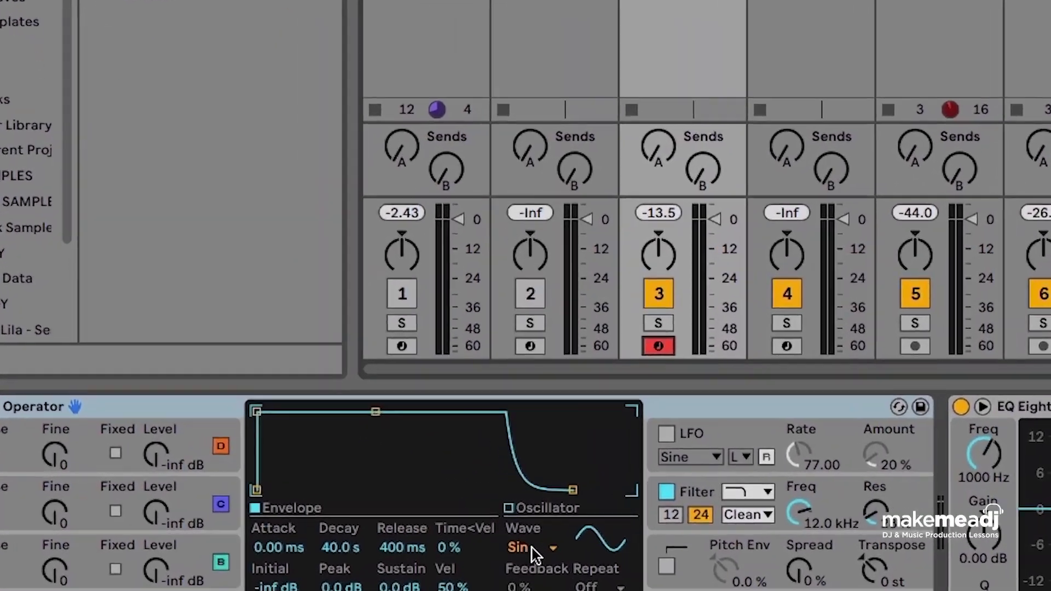
# Set Operator's oscillator A wave to User and draw a rough spectrum across its 16 harmonics.
pyautogui.click(298, 514)
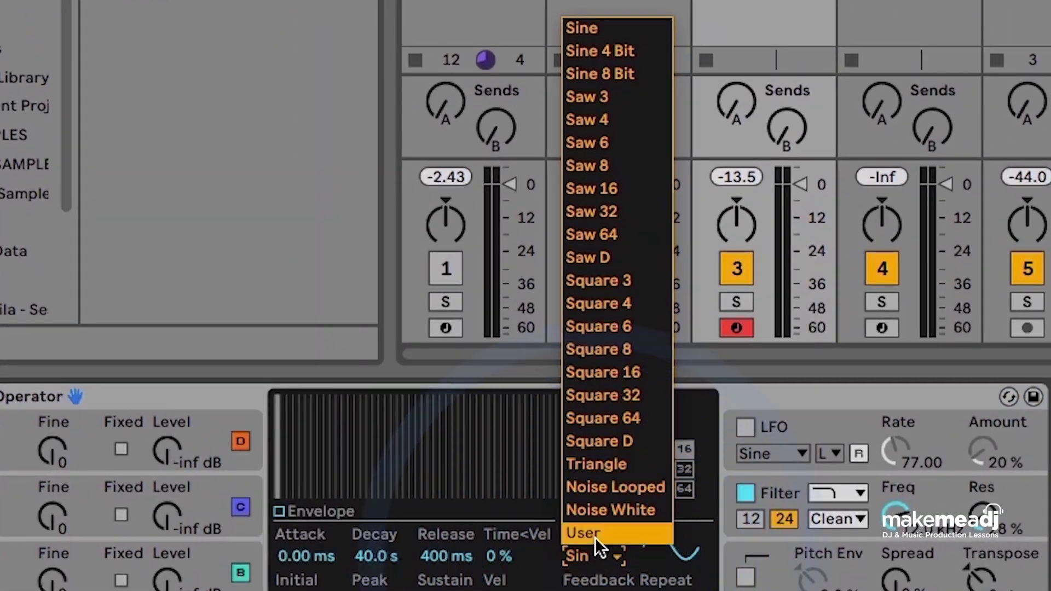
pyautogui.click(593, 532)
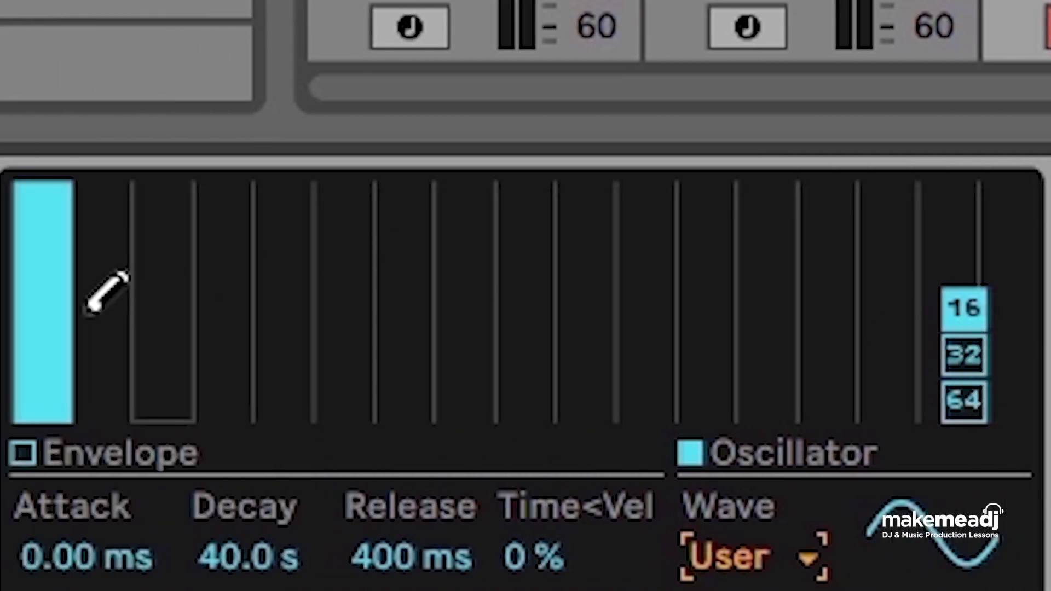
pyautogui.click(69, 300)
pyautogui.moveTo(69, 300)
pyautogui.mouseDown()
pyautogui.moveTo(263, 249)
pyautogui.moveTo(528, 232)
pyautogui.moveTo(807, 298)
pyautogui.moveTo(1001, 215)
pyautogui.mouseUp()
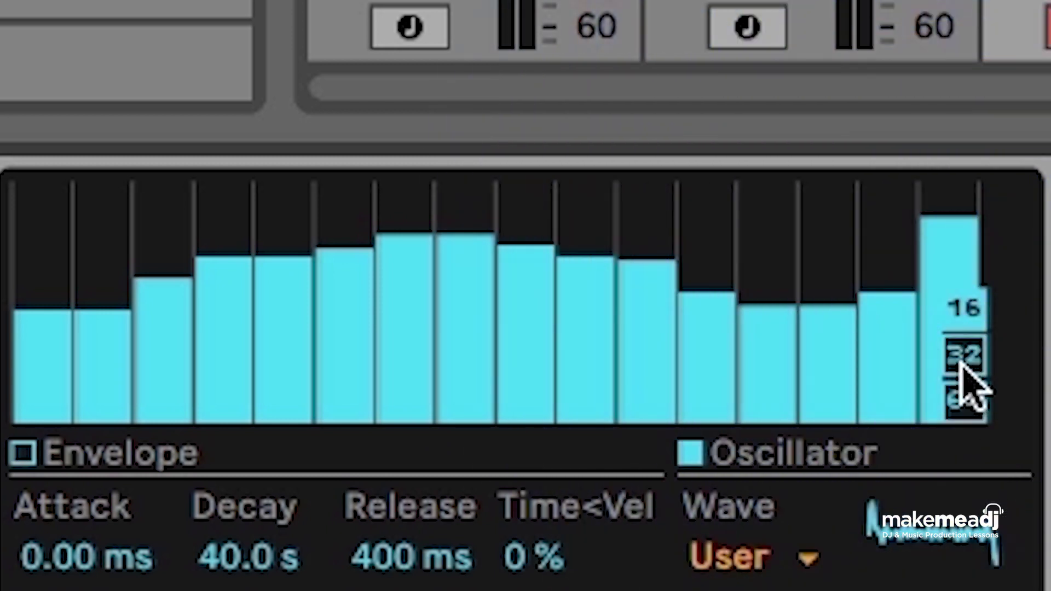
# Expand the oscillator A spectrum to 32 harmonics and redraw it with a dip in the lower-middle harmonics.
pyautogui.click(962, 357)
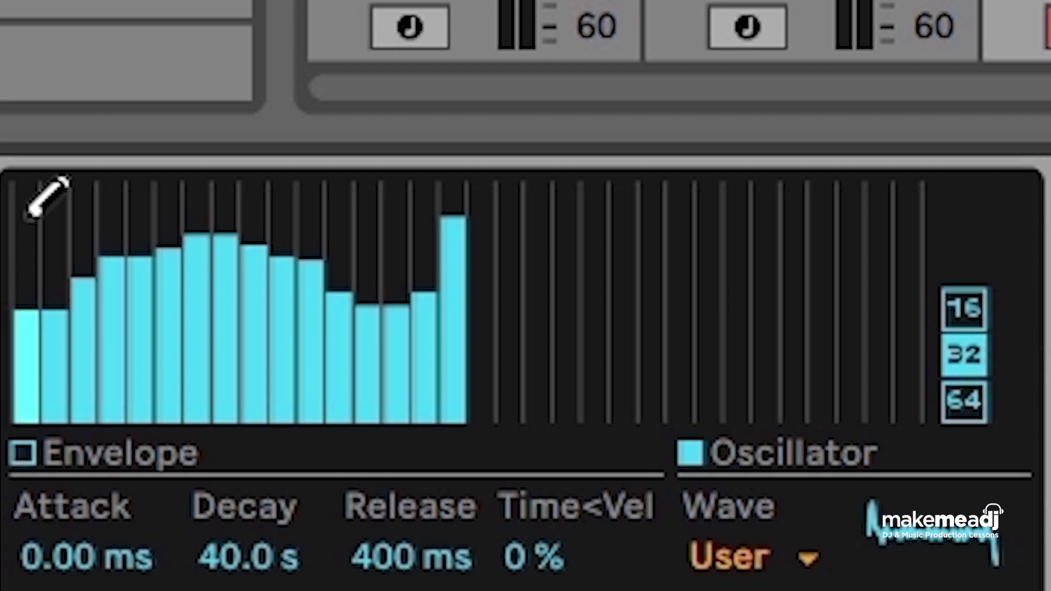
pyautogui.click(34, 201)
pyautogui.moveTo(37, 194)
pyautogui.mouseDown()
pyautogui.moveTo(322, 333)
pyautogui.moveTo(675, 159)
pyautogui.moveTo(923, 180)
pyautogui.mouseUp()
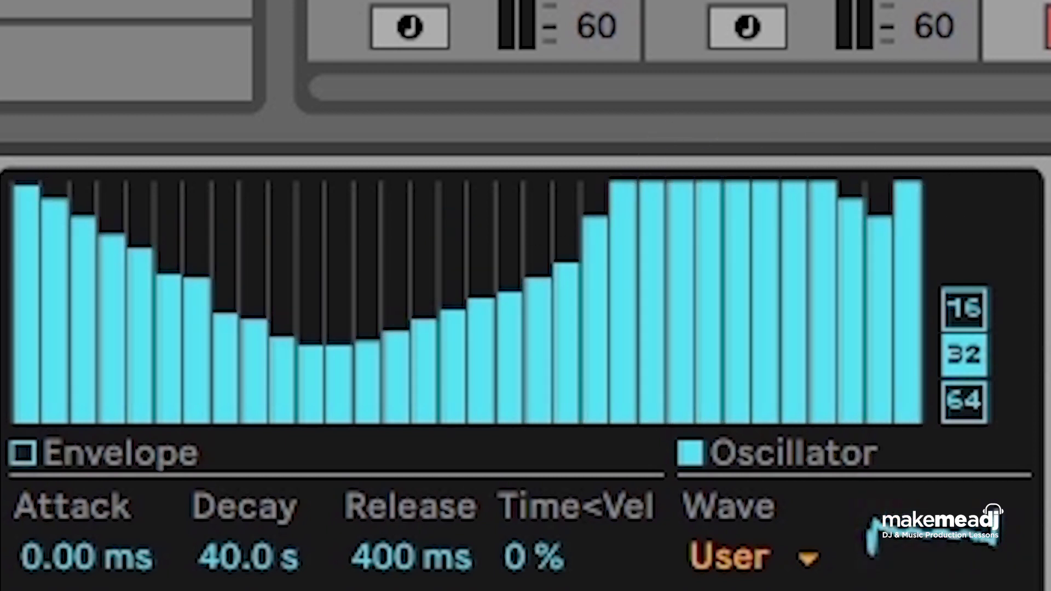
# Expand oscillator A to 64 harmonics, clear the bars and draw a spectrum that peaks at the first harmonic and varies unevenly above it.
pyautogui.click(964, 404)
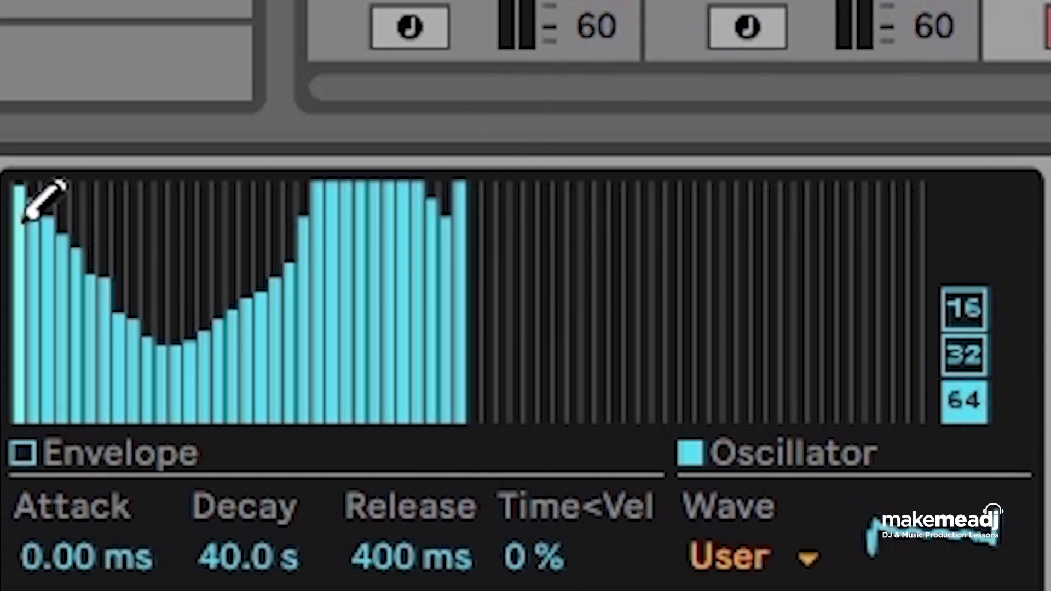
pyautogui.moveTo(44, 200)
pyautogui.mouseDown()
pyautogui.moveTo(68, 418)
pyautogui.moveTo(736, 442)
pyautogui.moveTo(898, 530)
pyautogui.mouseUp()
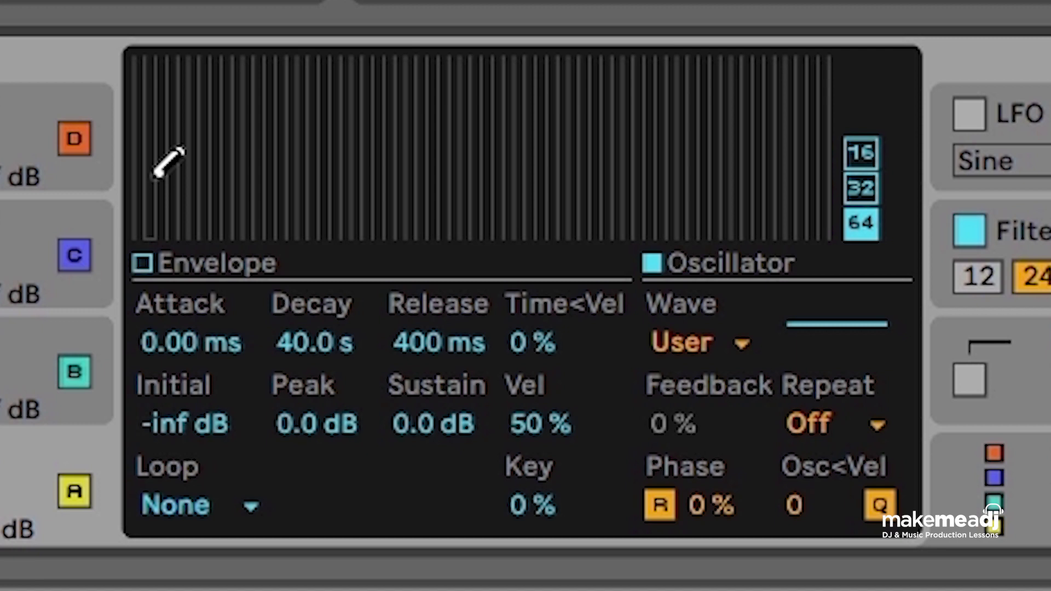
pyautogui.moveTo(140, 139)
pyautogui.mouseDown()
pyautogui.moveTo(132, 108)
pyautogui.moveTo(125, 261)
pyautogui.mouseUp()
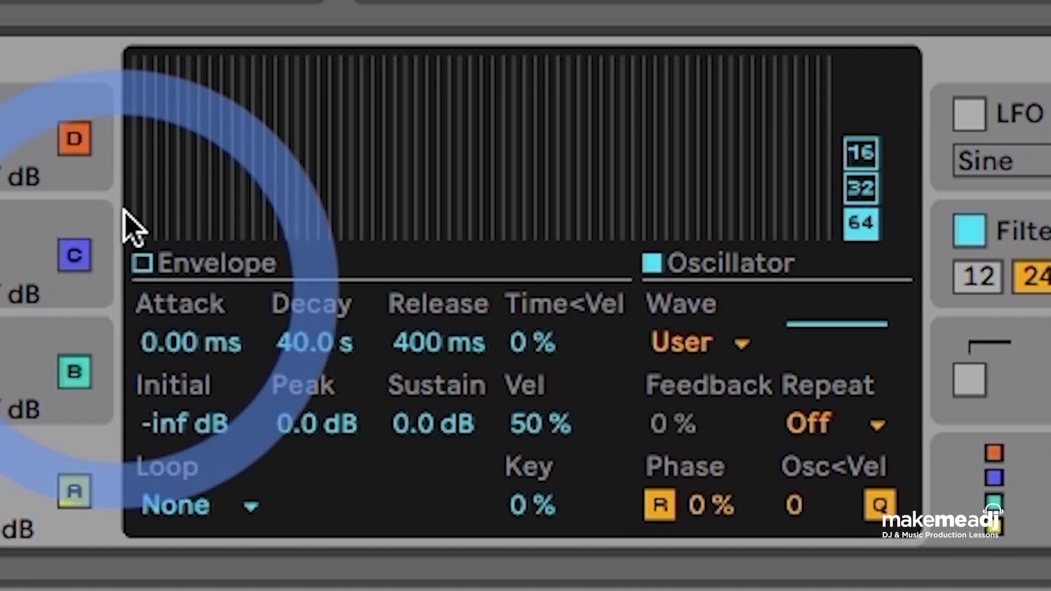
pyautogui.click(136, 204)
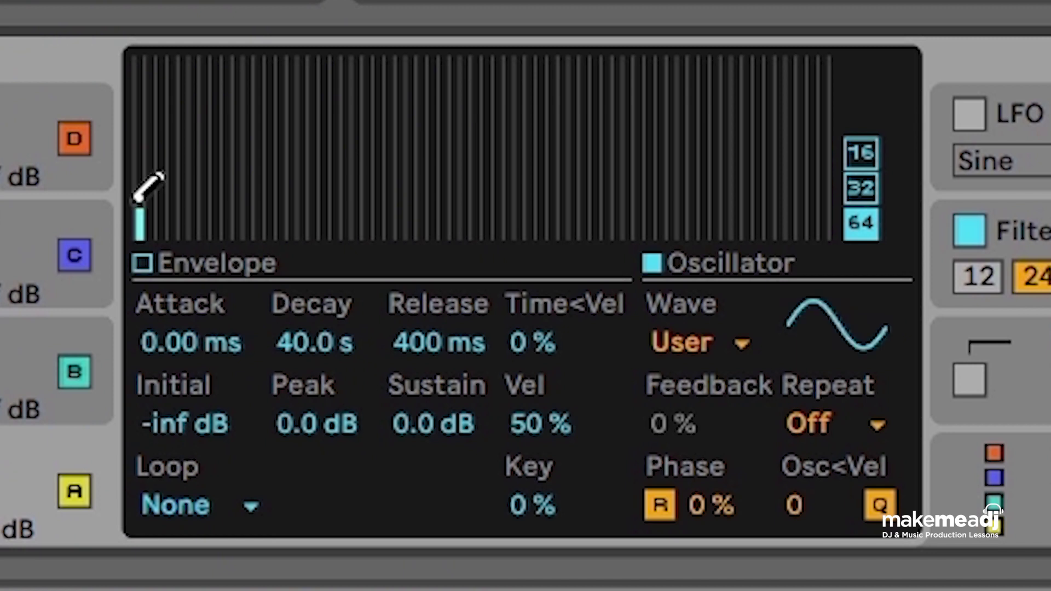
pyautogui.moveTo(135, 201)
pyautogui.mouseDown()
pyautogui.moveTo(108, 44)
pyautogui.moveTo(127, 45)
pyautogui.moveTo(167, 124)
pyautogui.moveTo(276, 119)
pyautogui.moveTo(345, 137)
pyautogui.moveTo(357, 208)
pyautogui.moveTo(458, 199)
pyautogui.moveTo(521, 211)
pyautogui.moveTo(525, 195)
pyautogui.moveTo(700, 193)
pyautogui.moveTo(767, 235)
pyautogui.moveTo(805, 141)
pyautogui.moveTo(712, 159)
pyautogui.mouseUp()
pyautogui.moveTo(524, 211)
pyautogui.mouseDown()
pyautogui.moveTo(707, 221)
pyautogui.moveTo(655, 171)
pyautogui.moveTo(704, 223)
pyautogui.mouseUp()
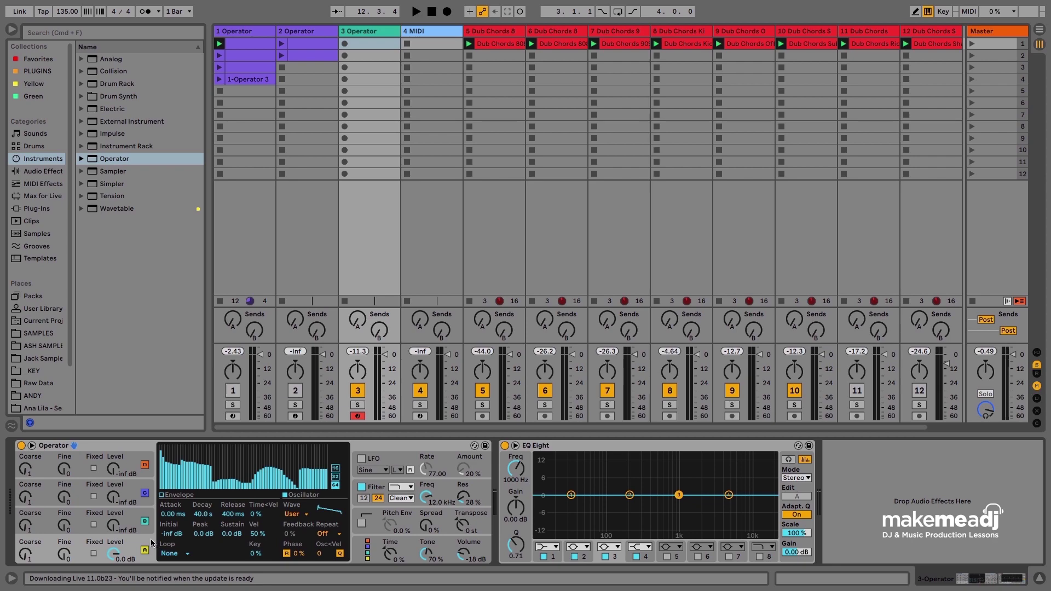
# Shape oscillator A's envelope with a sustain of -8.4 dB, a decay of 687 ms and a release of 1.77 s.
pyautogui.click(150, 541)
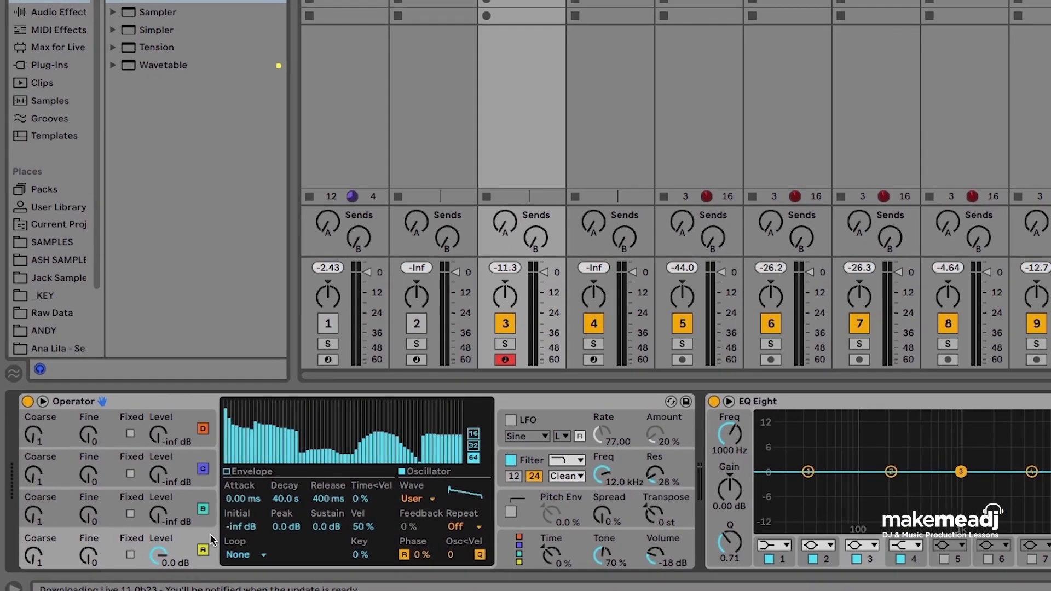
pyautogui.moveTo(329, 526); pyautogui.dragTo(329, 539)
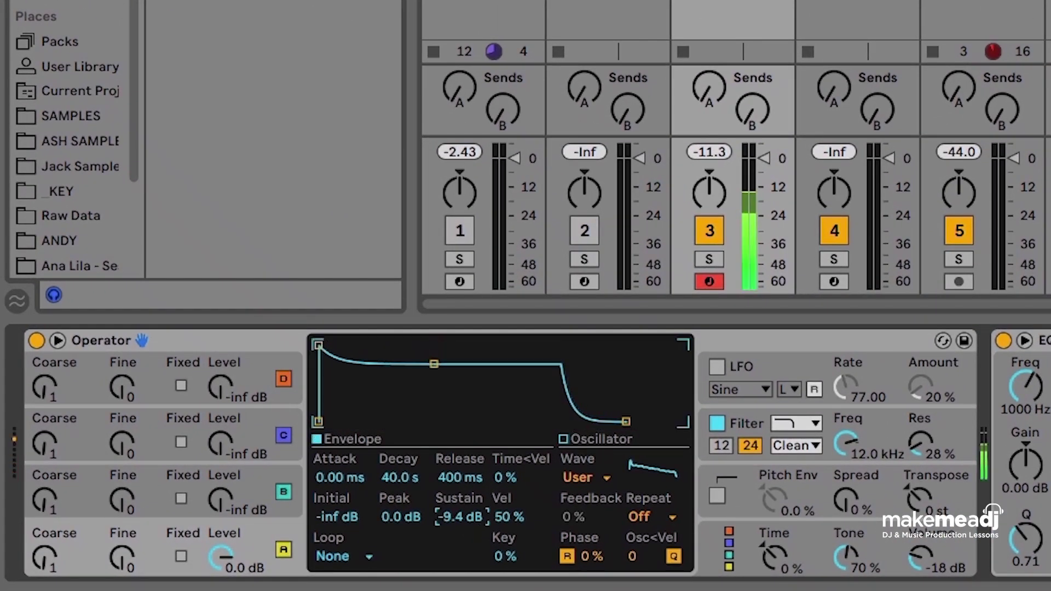
pyautogui.moveTo(461, 517)
pyautogui.mouseDown()
pyautogui.moveTo(462, 491)
pyautogui.moveTo(461, 513)
pyautogui.mouseUp()
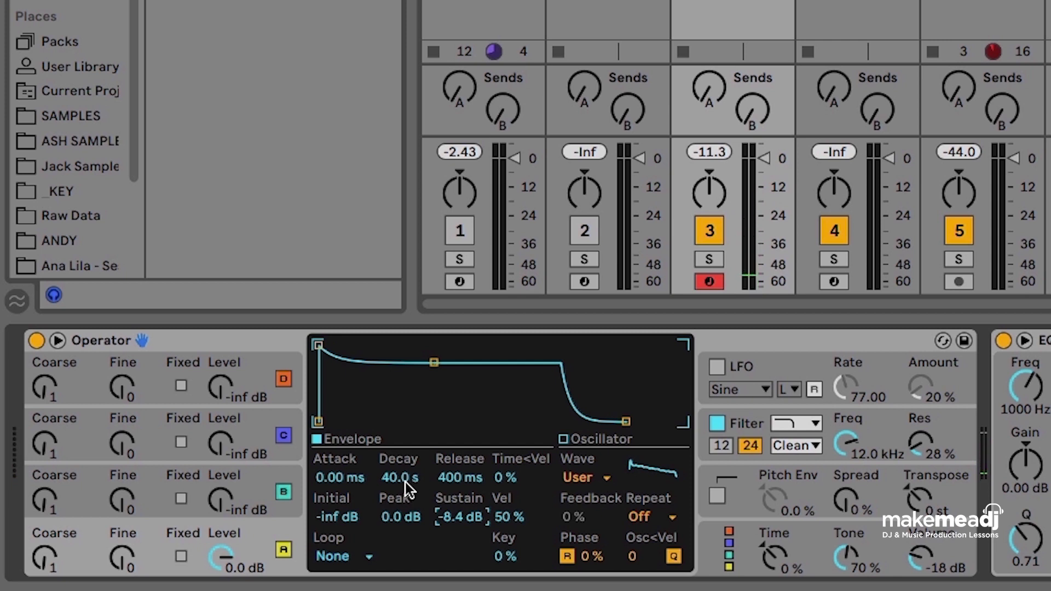
pyautogui.moveTo(406, 481); pyautogui.dragTo(455, 481)
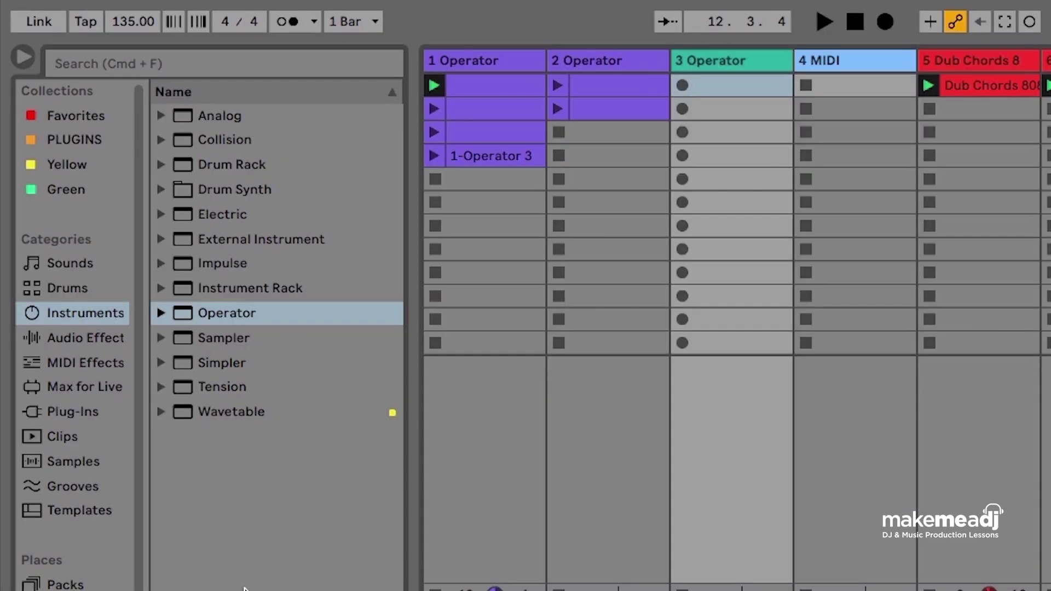
# Add the Chord MIDI effect before Operator and set Shift 1 to +1 st, Shift 2 to +3 st and Shift 3 to +7 st.
pyautogui.click(102, 364)
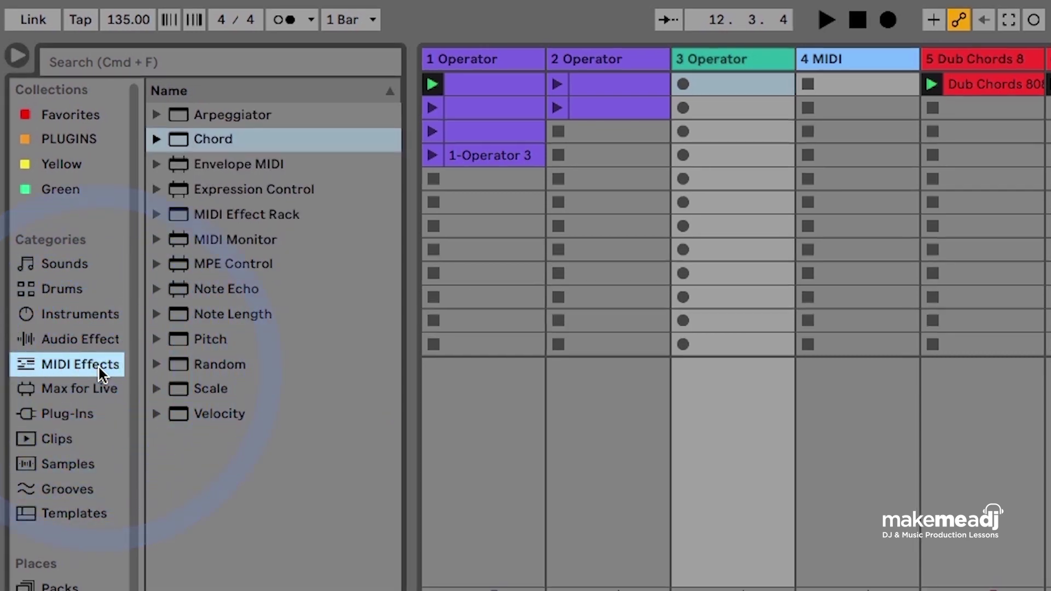
pyautogui.click(230, 143)
pyautogui.doubleClick(362, 109)
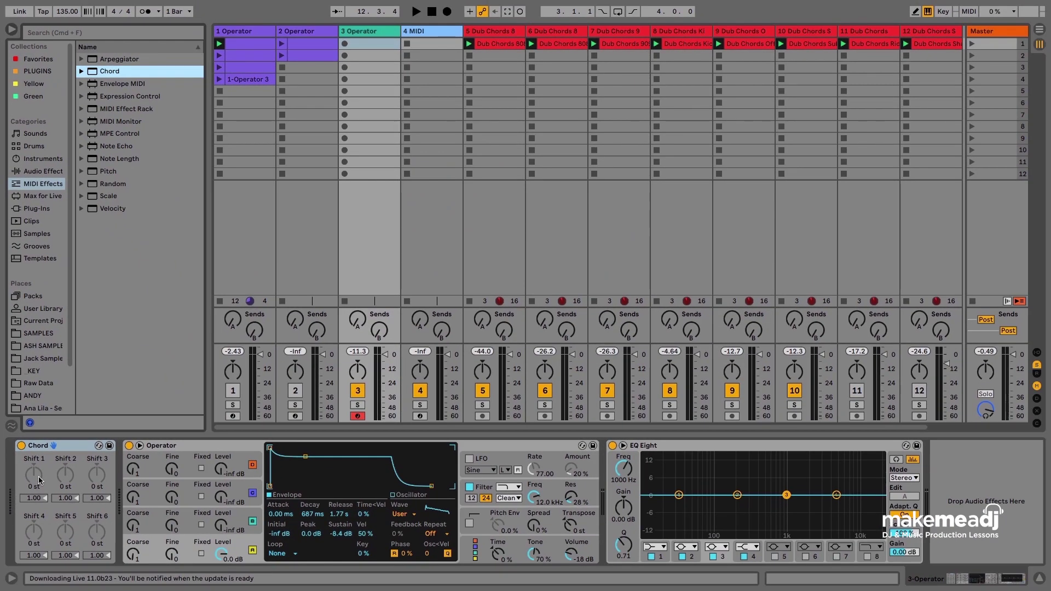
pyautogui.moveTo(39, 481); pyautogui.dragTo(39, 475)
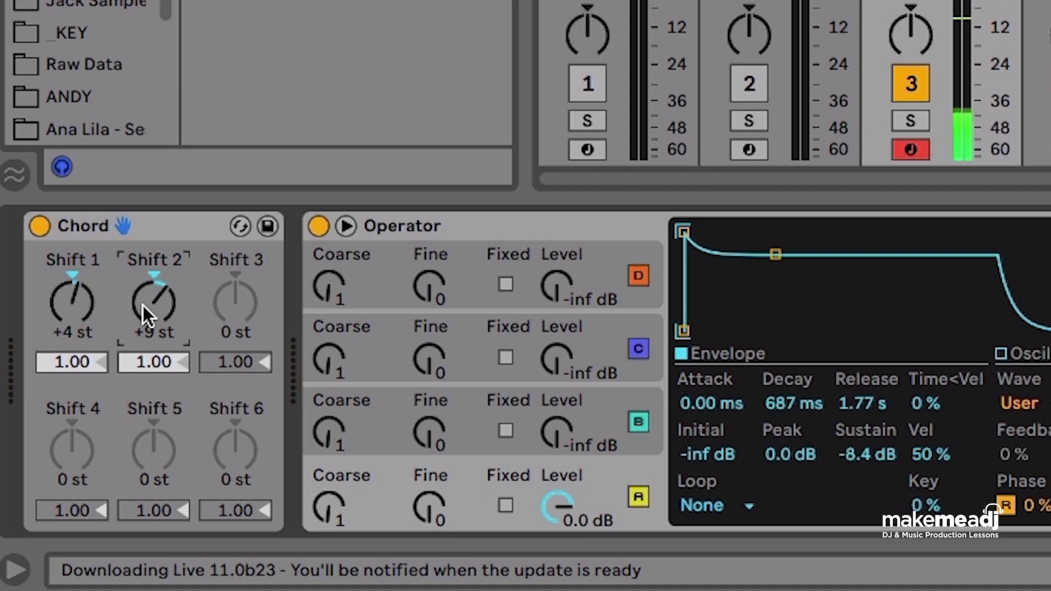
pyautogui.click(84, 303)
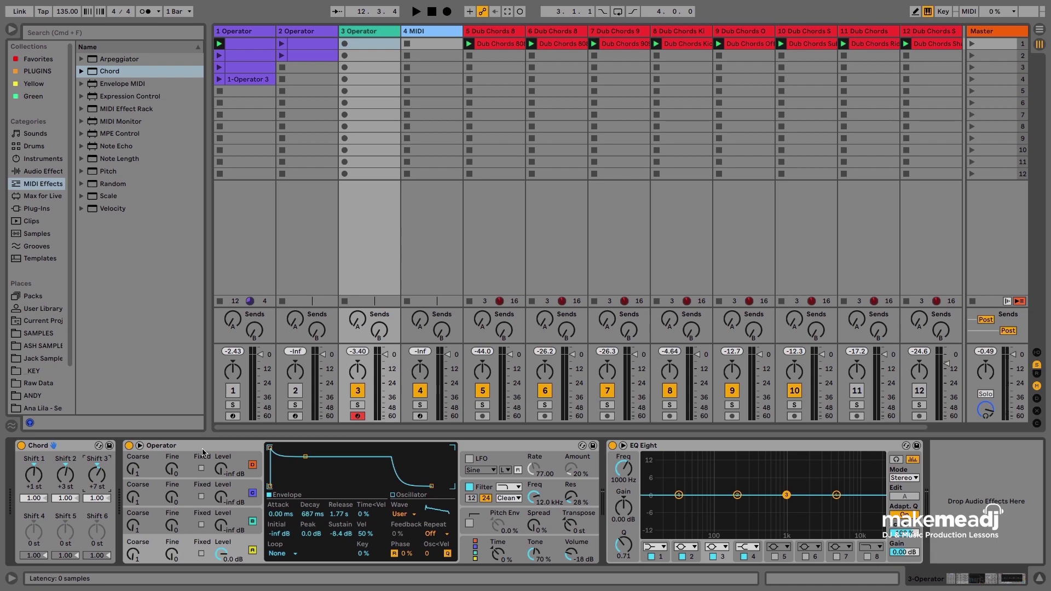
# Copy the first clip of track 1 into the first slot of the new Operator track and play it soloed.
pyautogui.click(263, 44)
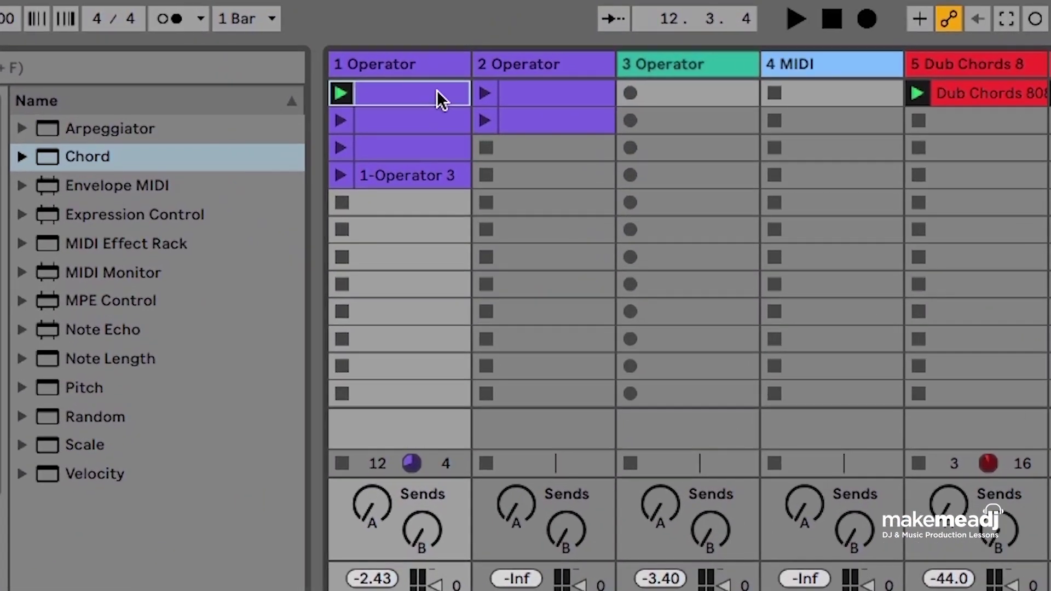
pyautogui.moveTo(438, 91); pyautogui.dragTo(674, 92)
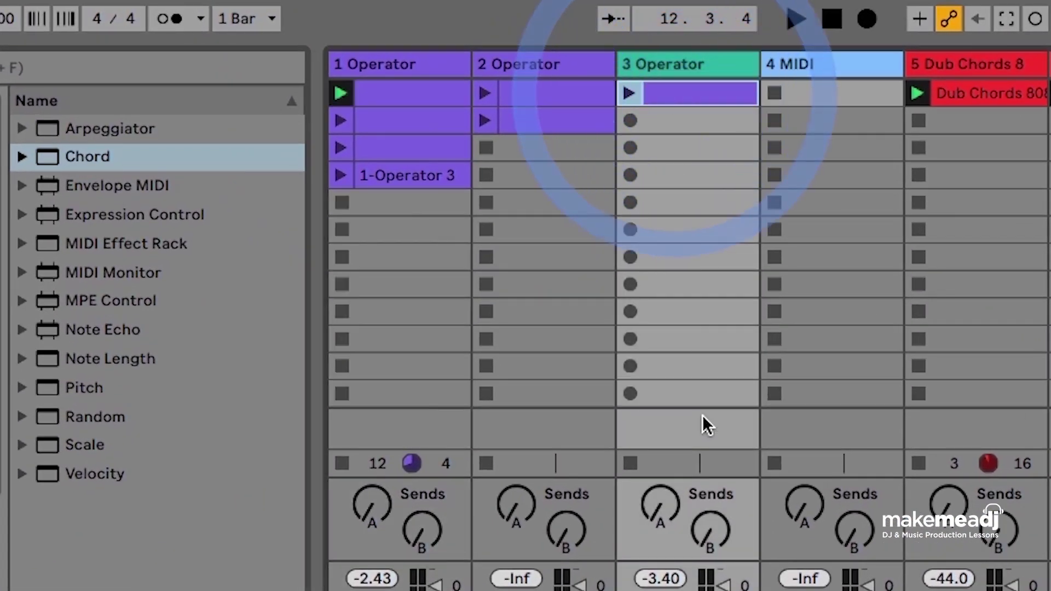
pyautogui.click(357, 319)
pyautogui.click(346, 44)
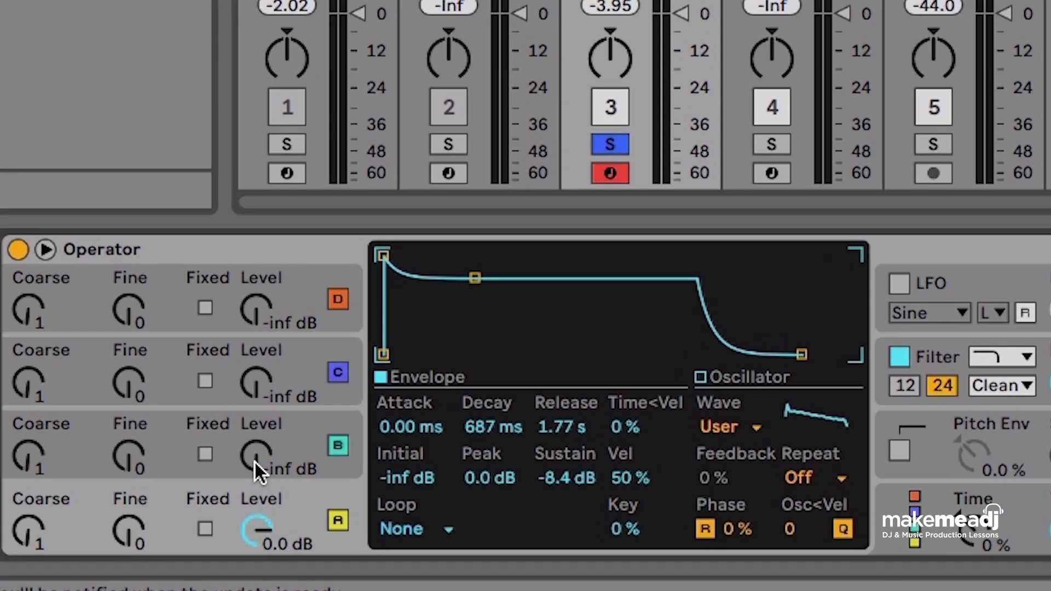
# Sweep oscillator B's level upward while the clip plays, and bring it back to -33 dB.
pyautogui.click(224, 527)
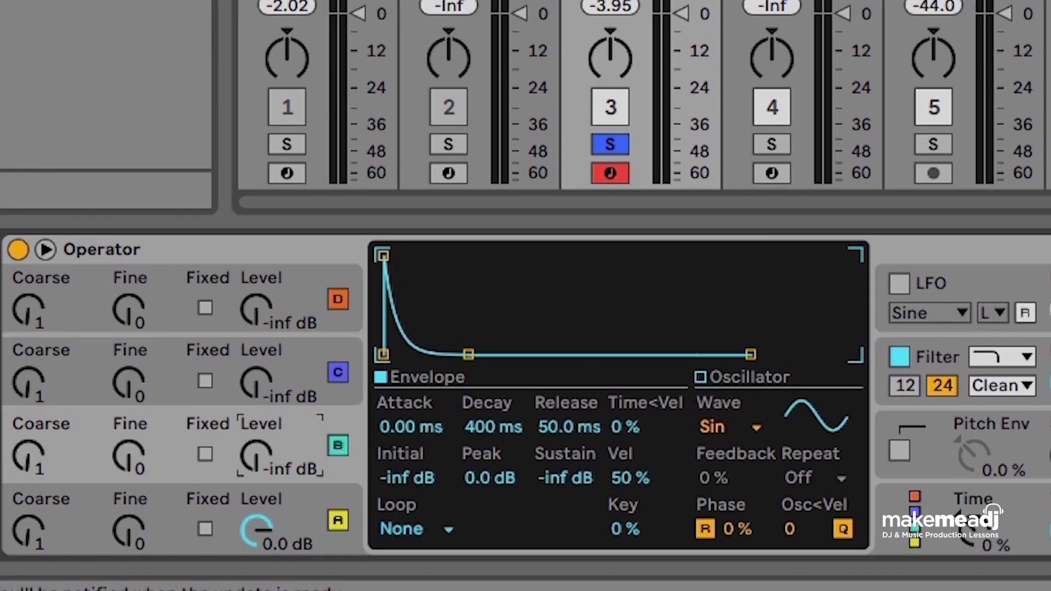
pyautogui.press('Up')
pyautogui.press('Up')
pyautogui.press('Up')
pyautogui.press('Up')
pyautogui.press('Up')
pyautogui.press('Up')
pyautogui.press('Up')
pyautogui.press('Up')
pyautogui.press('Up')
pyautogui.press('Up')
pyautogui.press('Up')
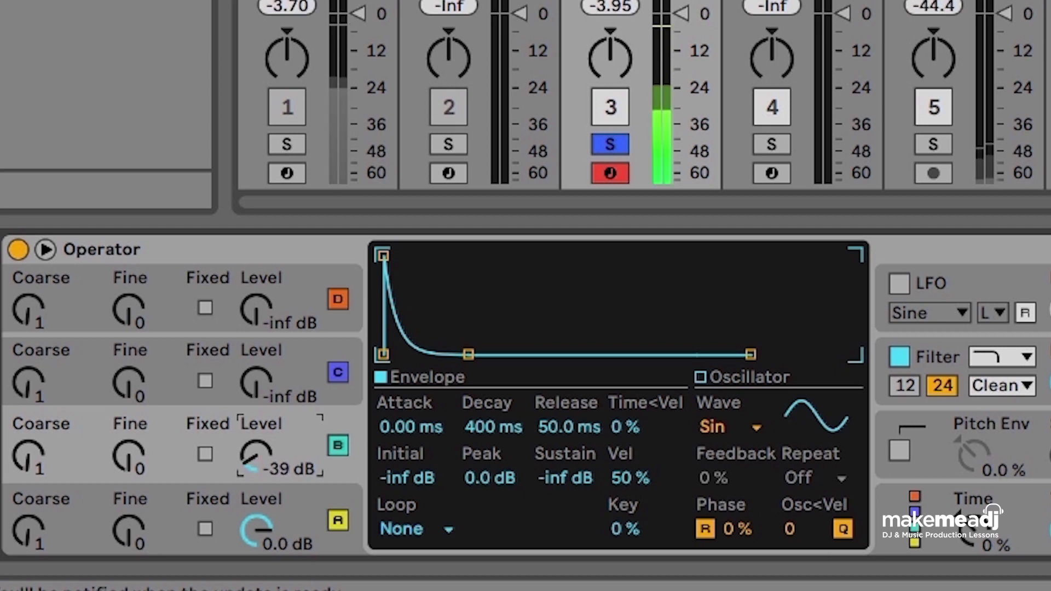
pyautogui.press('Up')
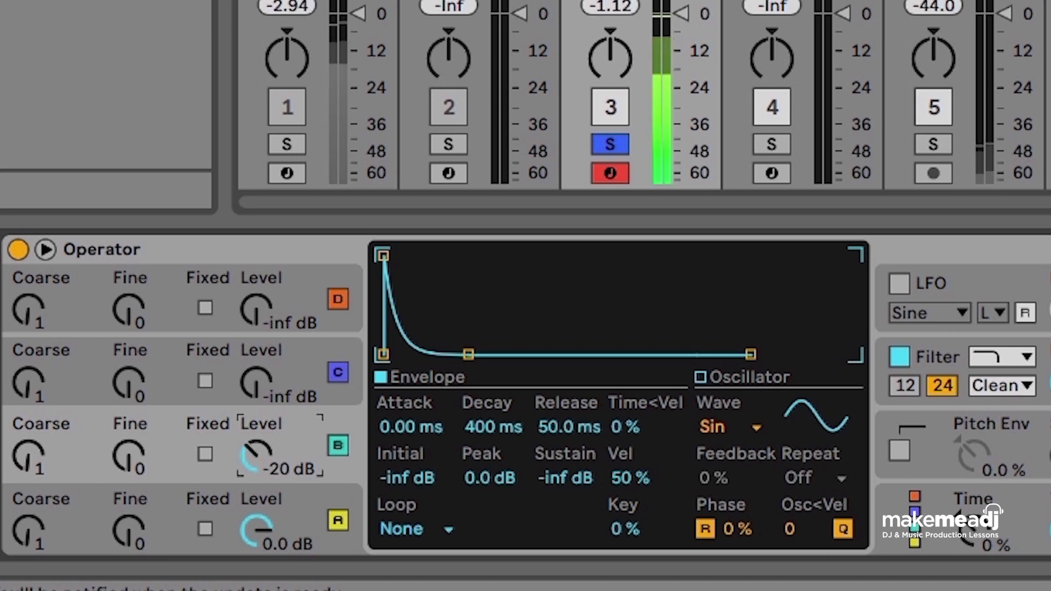
pyautogui.press('Up')
pyautogui.press('Up')
pyautogui.press('Up')
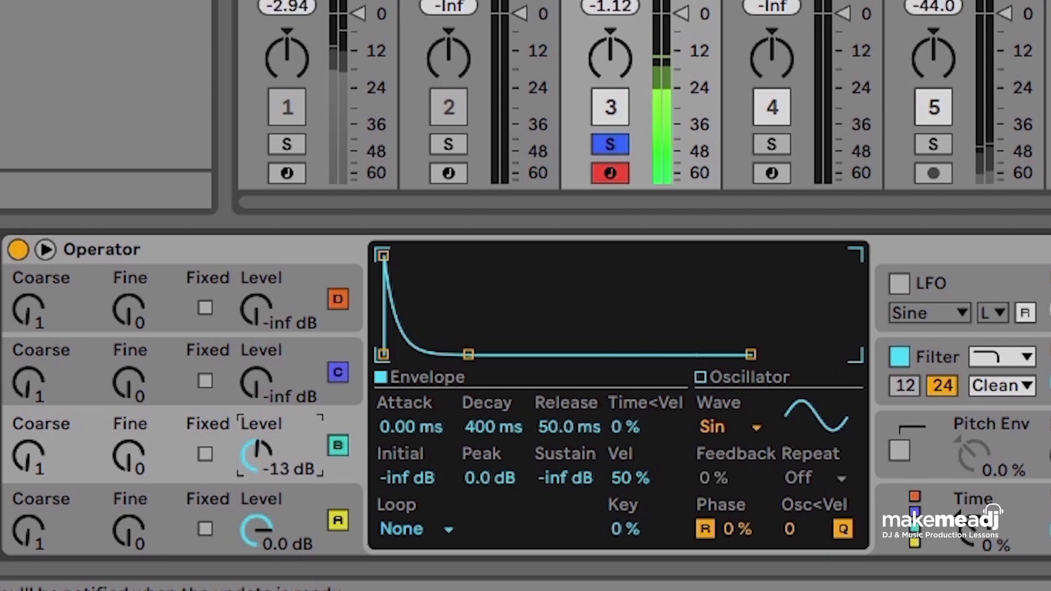
pyautogui.press('Up')
pyautogui.press('Up')
pyautogui.press('Up')
pyautogui.press('Up')
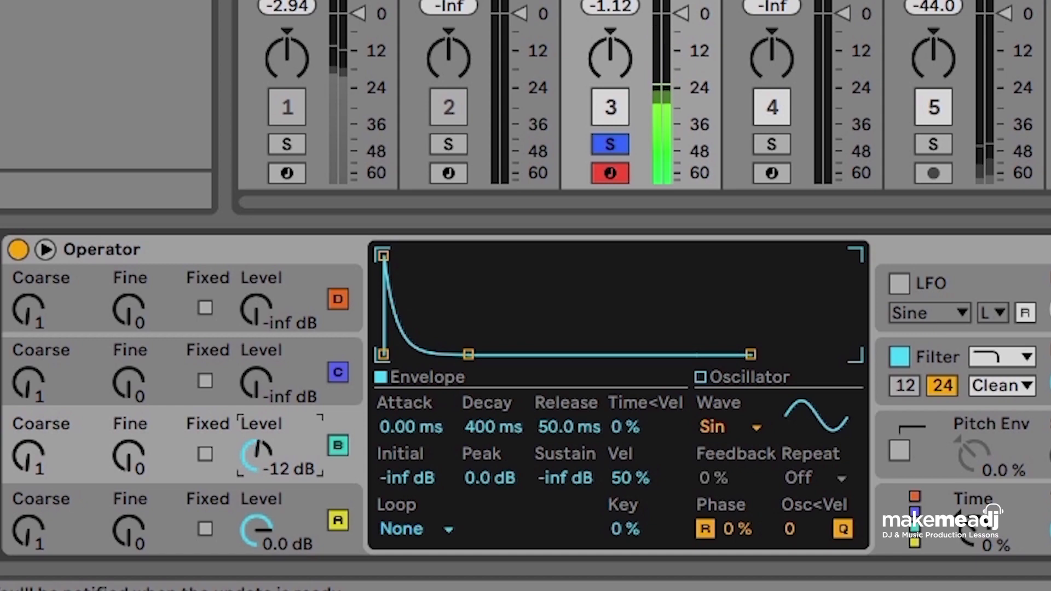
pyautogui.press('Down')
pyautogui.press('Down')
pyautogui.press('Down')
pyautogui.press('Down')
pyautogui.press('Down')
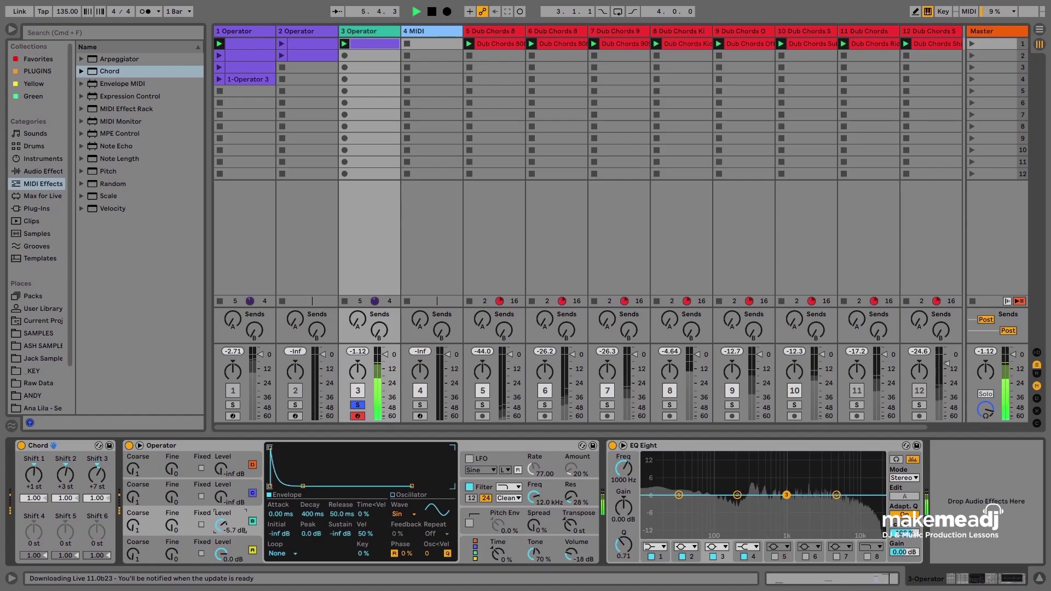
pyautogui.moveTo(221, 526); pyautogui.dragTo(222, 553)
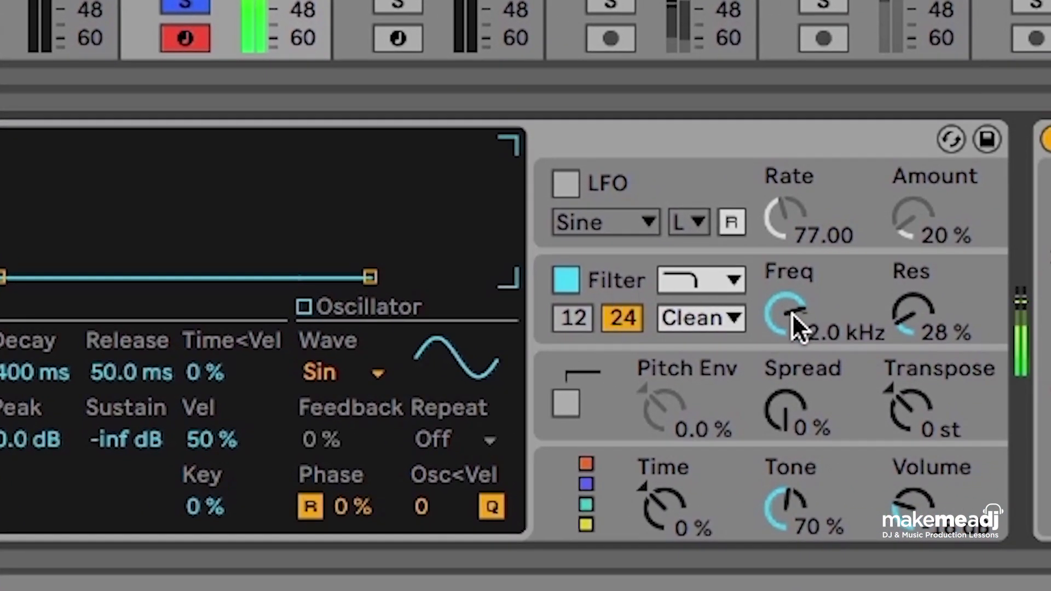
# Sweep Operator's filter frequency down to about 474 Hz and back up to 13.0 kHz.
pyautogui.moveTo(791, 318); pyautogui.dragTo(791, 395)
pyautogui.moveTo(790, 314); pyautogui.dragTo(790, 310)
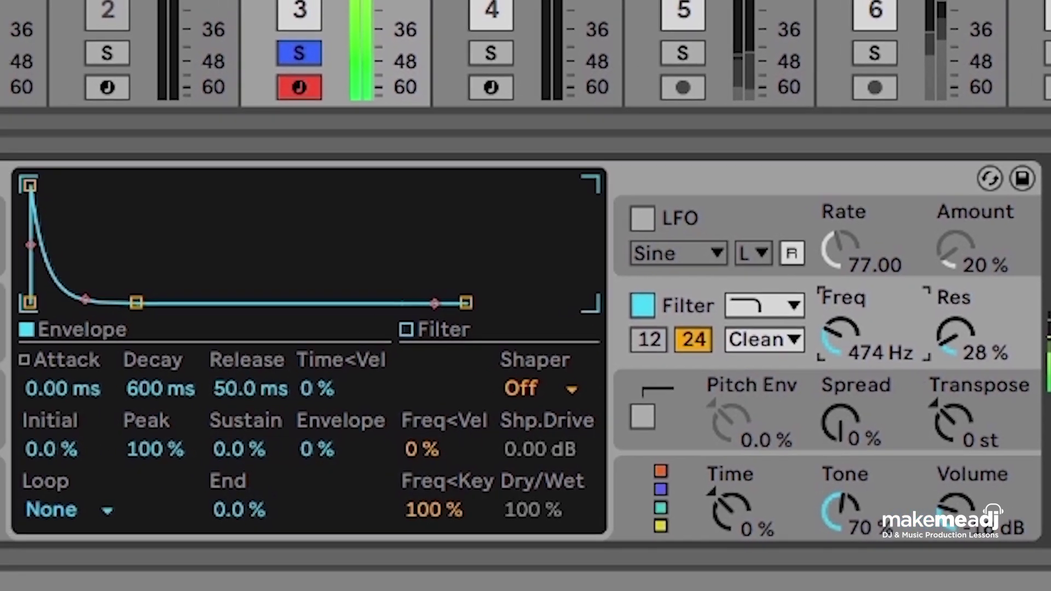
pyautogui.moveTo(895, 359); pyautogui.dragTo(896, 304)
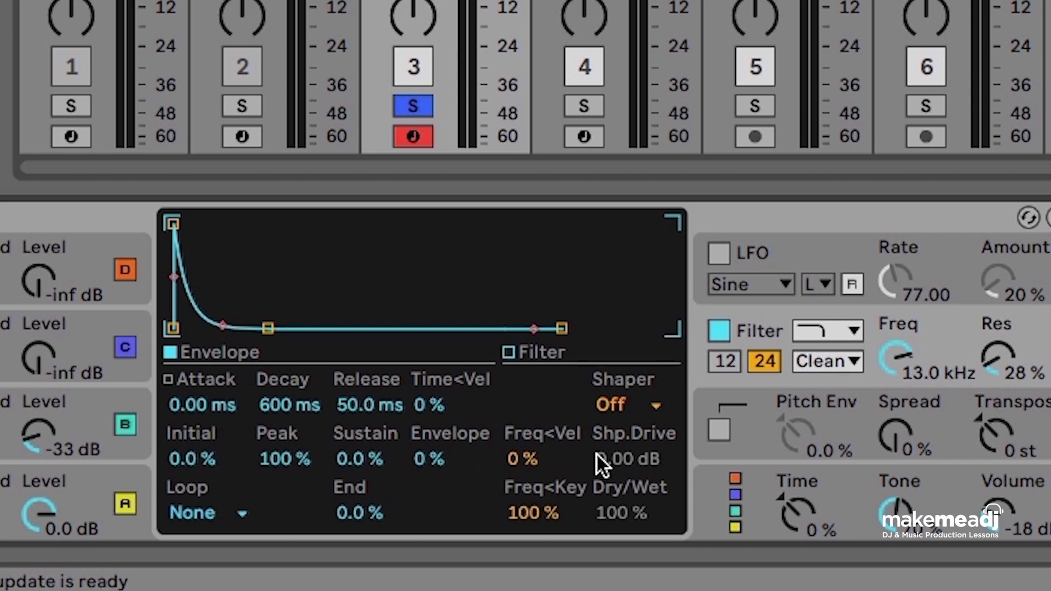
# Lower Operator's filter frequency to 1.18 kHz and set the filter envelope amount to -37 %.
pyautogui.moveTo(895, 363); pyautogui.dragTo(896, 399)
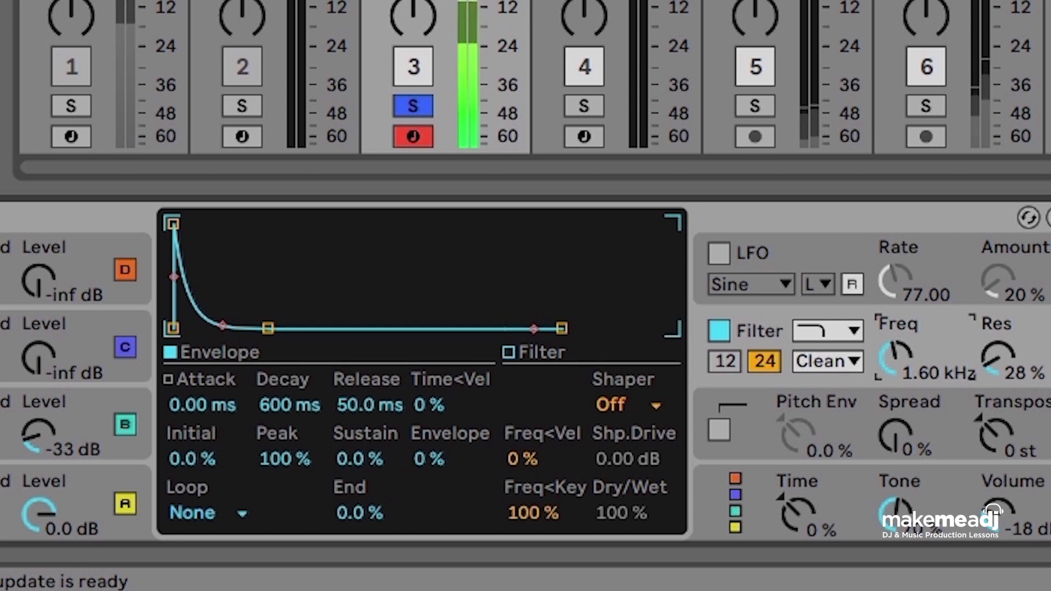
pyautogui.moveTo(895, 399); pyautogui.dragTo(896, 407)
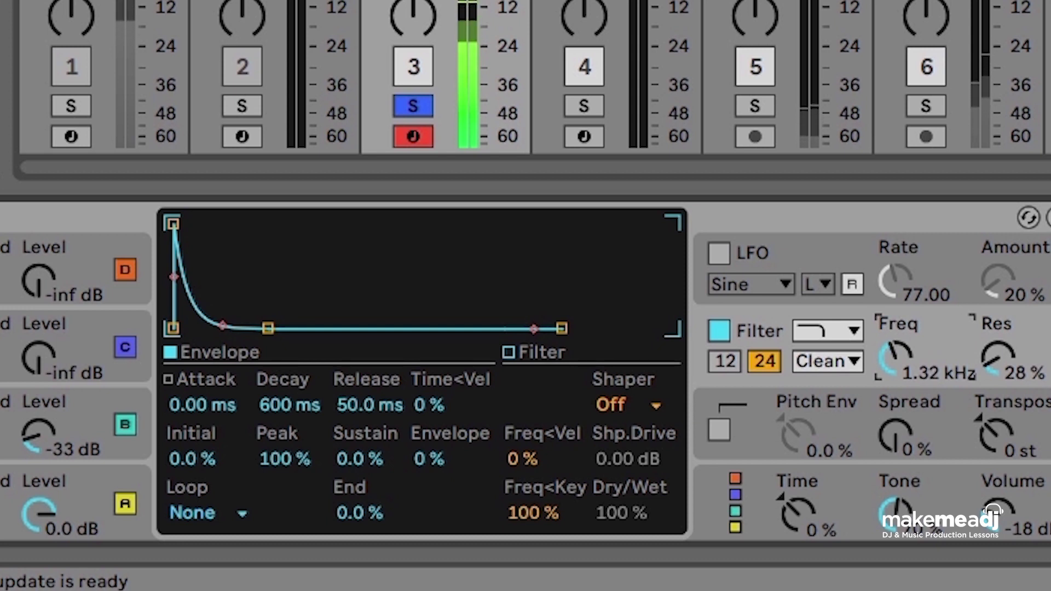
pyautogui.moveTo(438, 448); pyautogui.dragTo(438, 462)
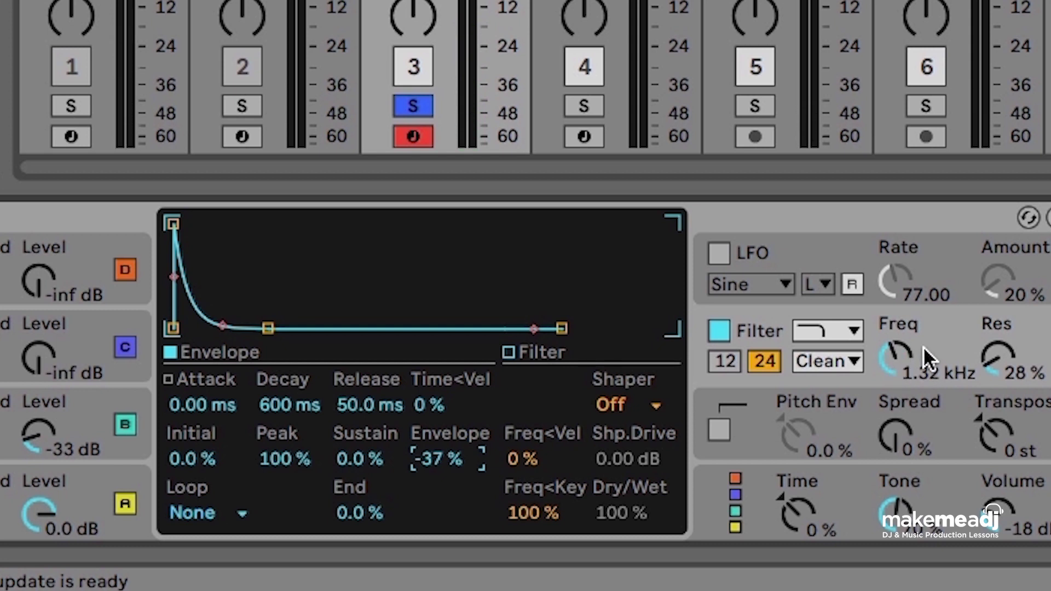
pyautogui.moveTo(898, 364); pyautogui.dragTo(898, 372)
# Try a filter envelope decay of 2.49 s, restore it to 600 ms, and set Freq<Key to 0 %.
pyautogui.moveTo(265, 403); pyautogui.dragTo(279, 350)
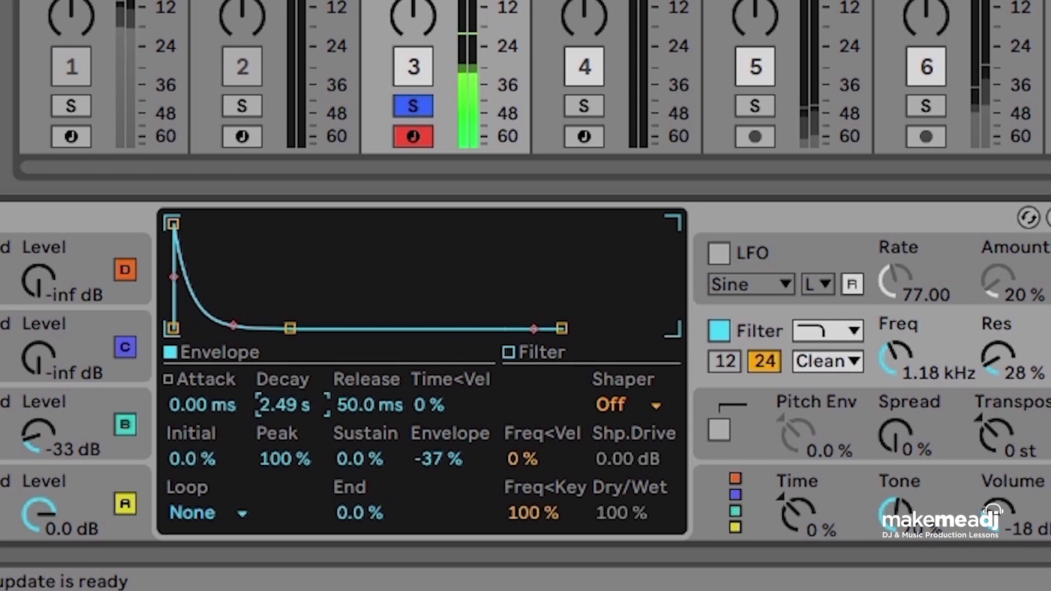
pyautogui.press('Delete')
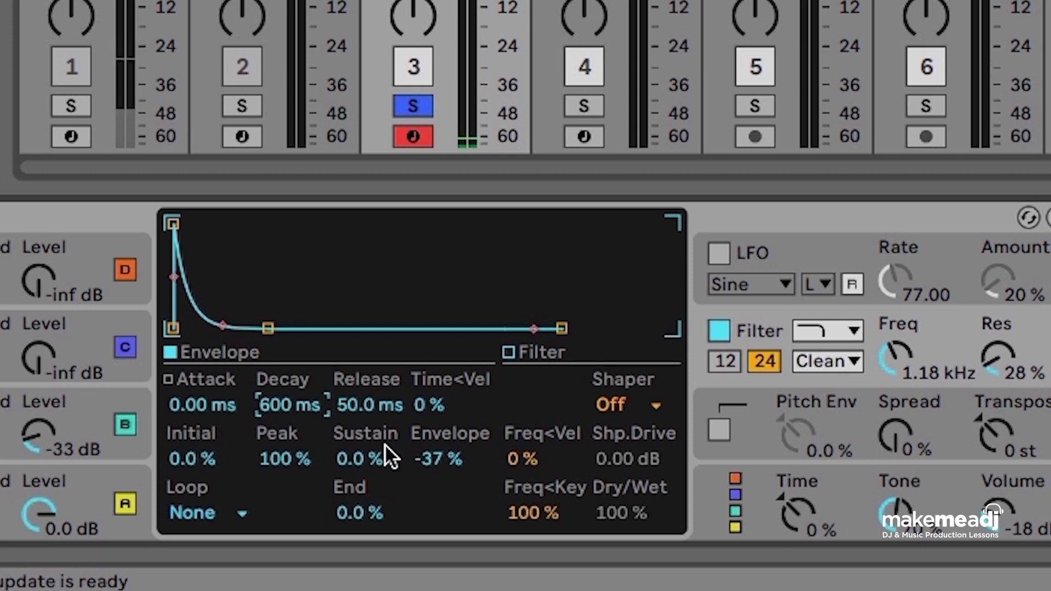
pyautogui.rightClick(533, 507)
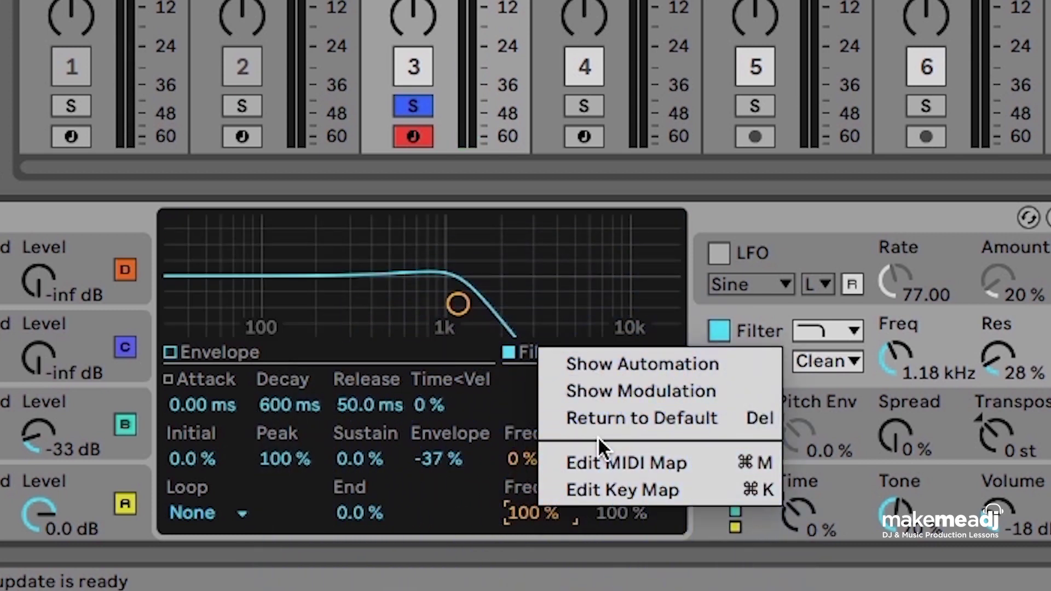
pyautogui.click(521, 523)
pyautogui.moveTo(522, 521); pyautogui.dragTo(522, 573)
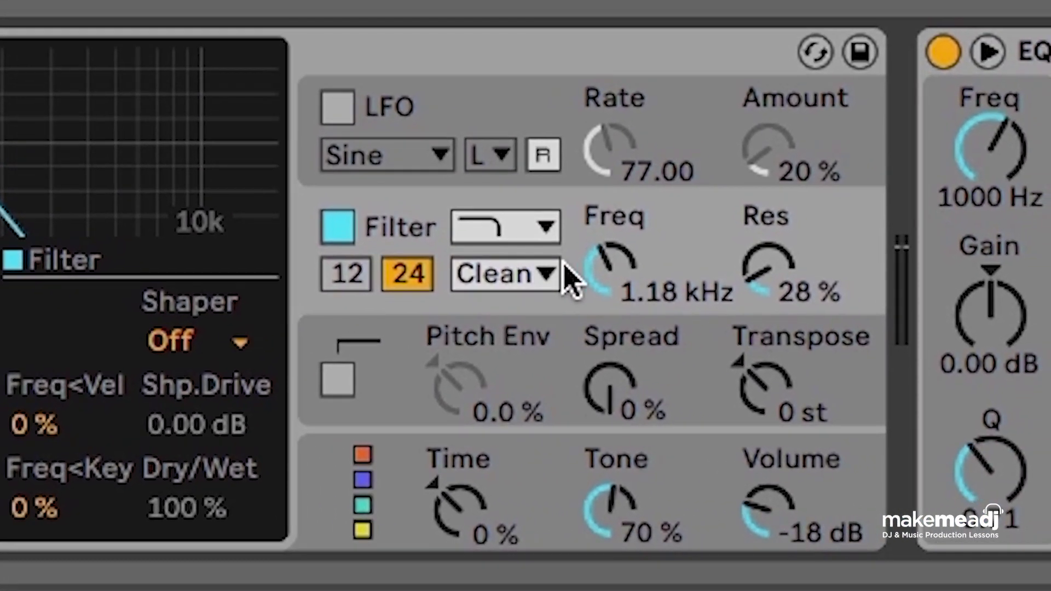
# Show the clip's filter frequency modulation and shape it at 50 % until 1.2.3, 0 % from 1.3, and back to 50 % near 1.4.3.
pyautogui.rightClick(598, 270)
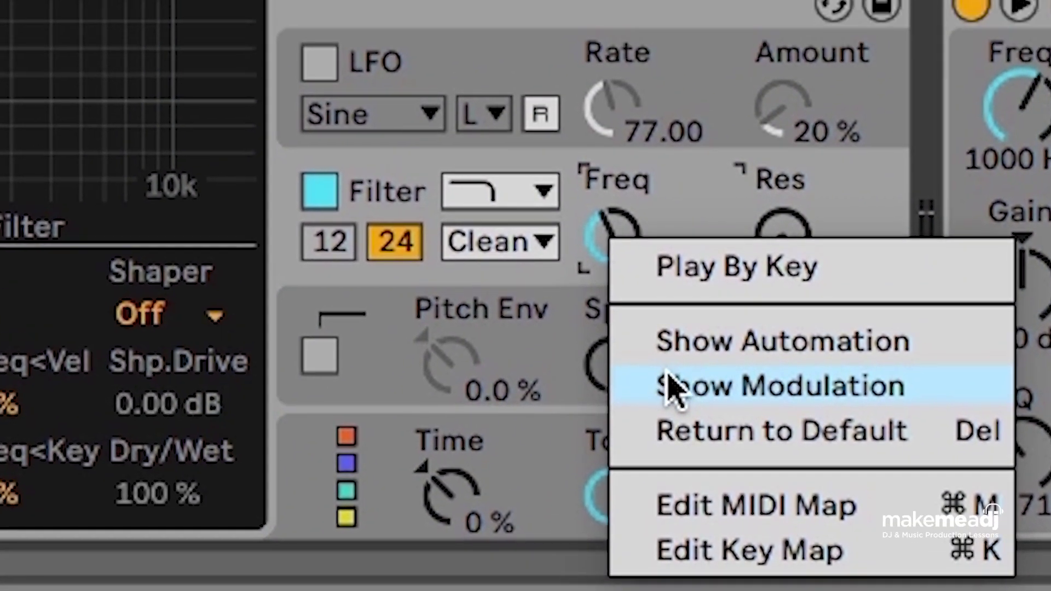
pyautogui.click(667, 370)
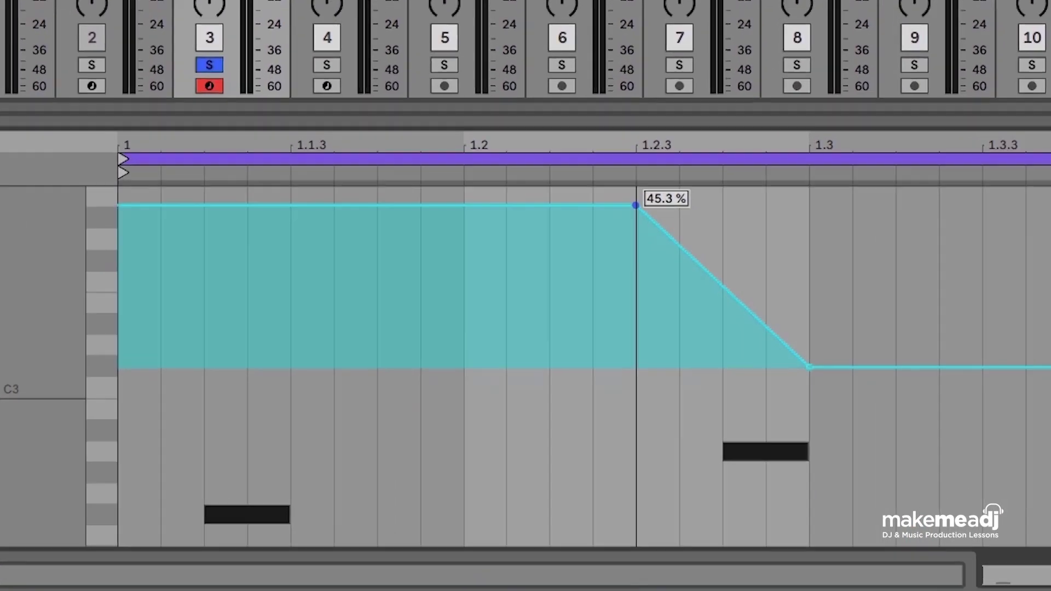
pyautogui.moveTo(635, 205); pyautogui.dragTo(641, 194)
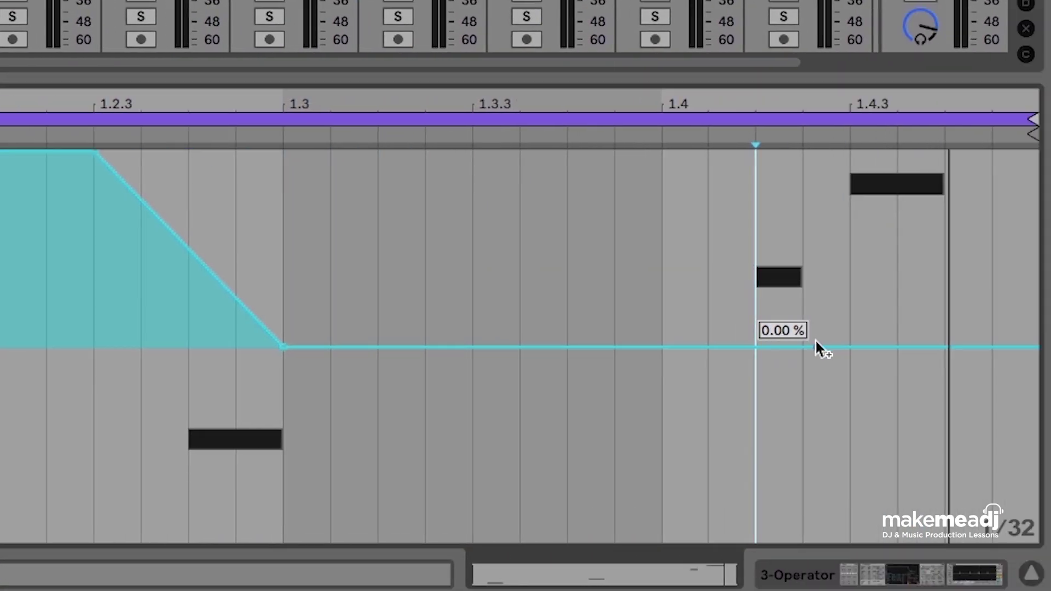
pyautogui.moveTo(817, 346); pyautogui.dragTo(850, 159)
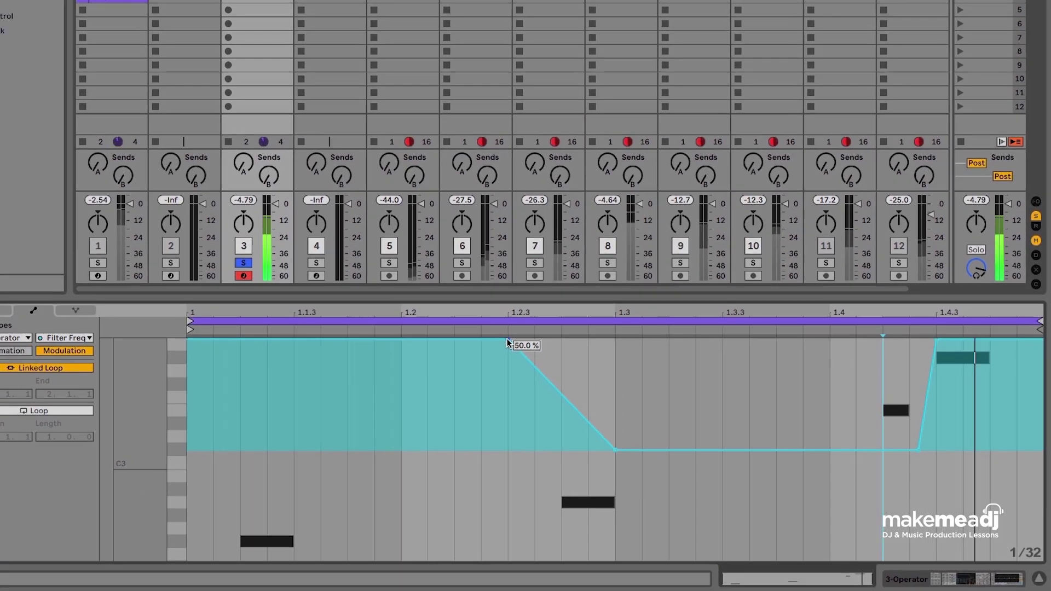
pyautogui.moveTo(507, 340); pyautogui.dragTo(544, 358)
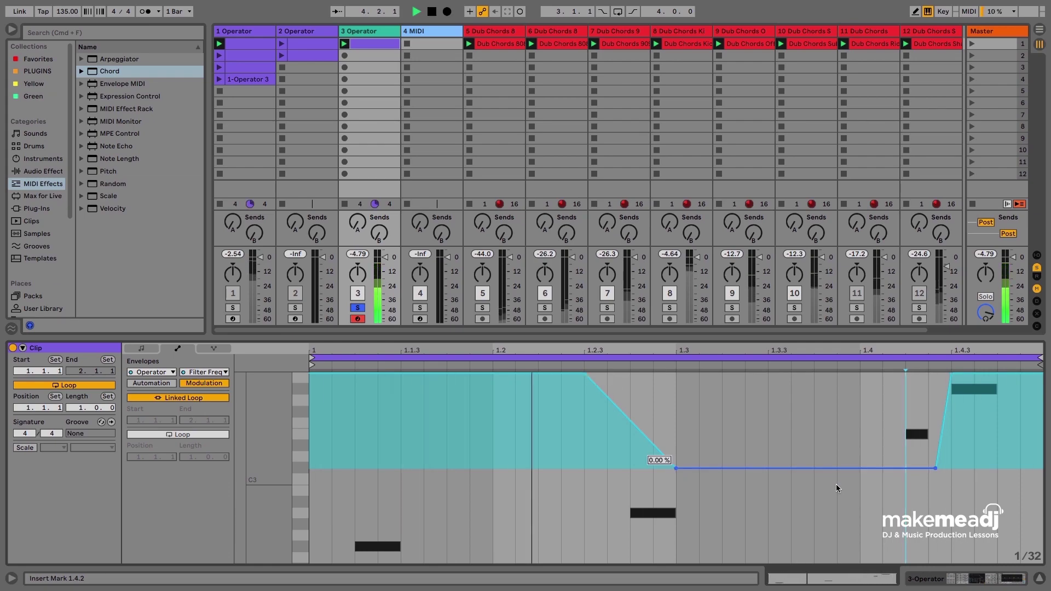
# Return to the track's device chain and add Hybrid Reverb from the Reverb & Resonance audio effects after EQ Eight.
pyautogui.hotkey('shift', 'Tab')
pyautogui.click(705, 469)
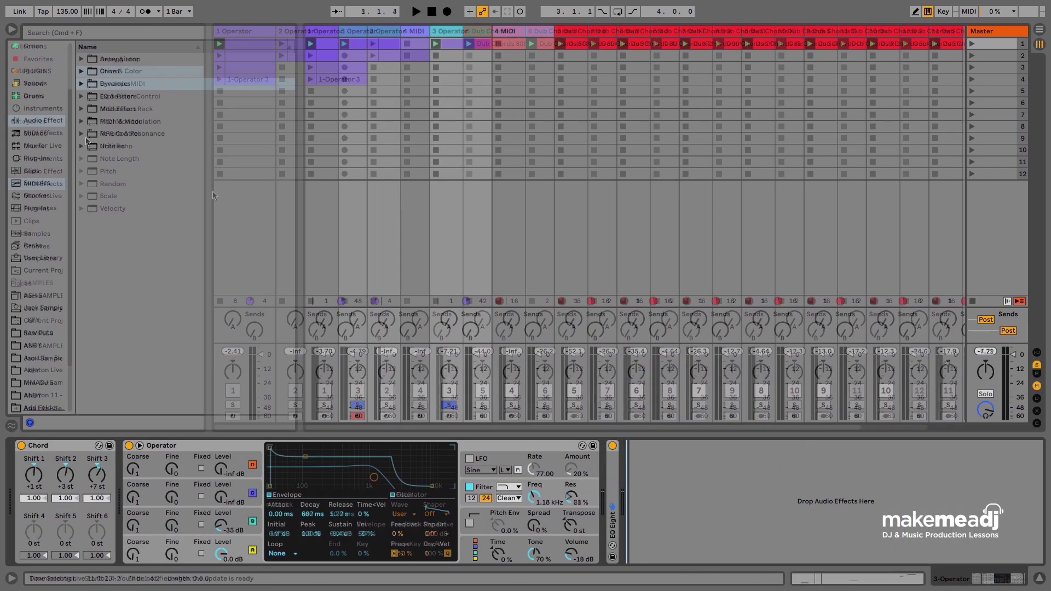
pyautogui.click(81, 135)
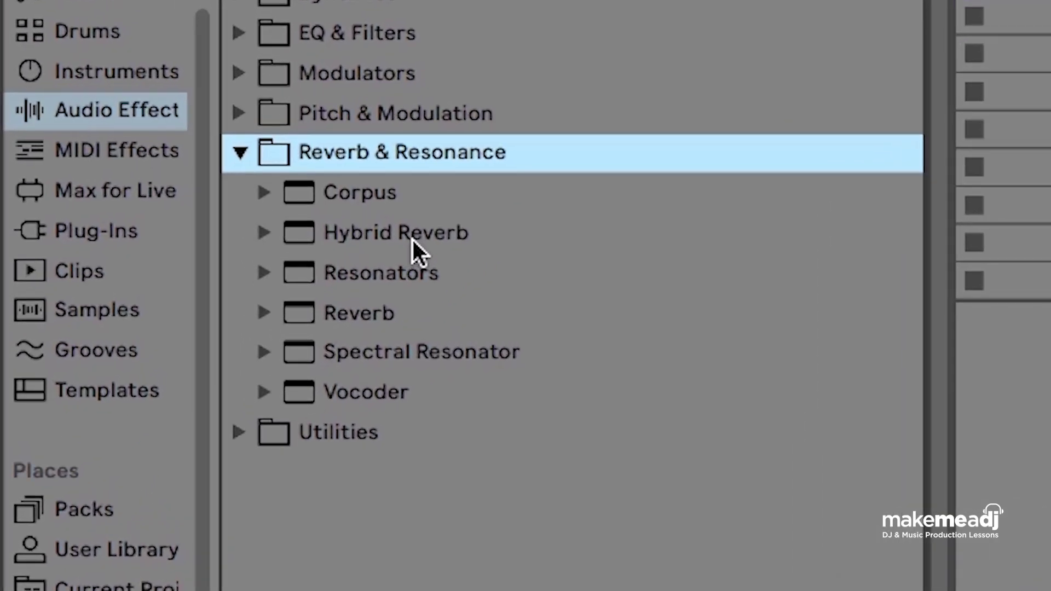
pyautogui.doubleClick(413, 240)
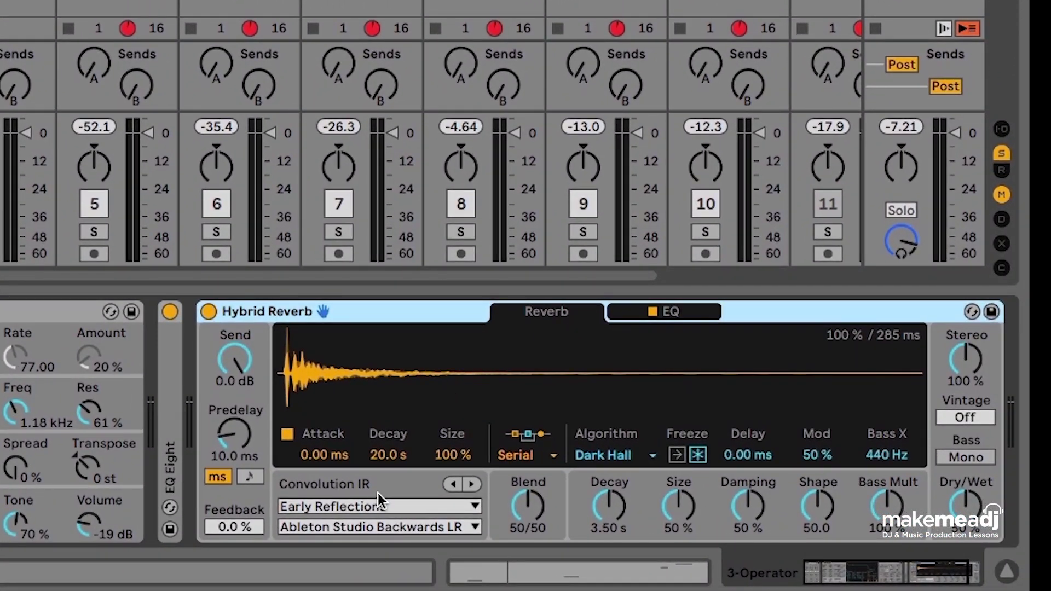
# Review Hybrid Reverb's algorithm choices and set its Blend to 100/0.
pyautogui.click(372, 484)
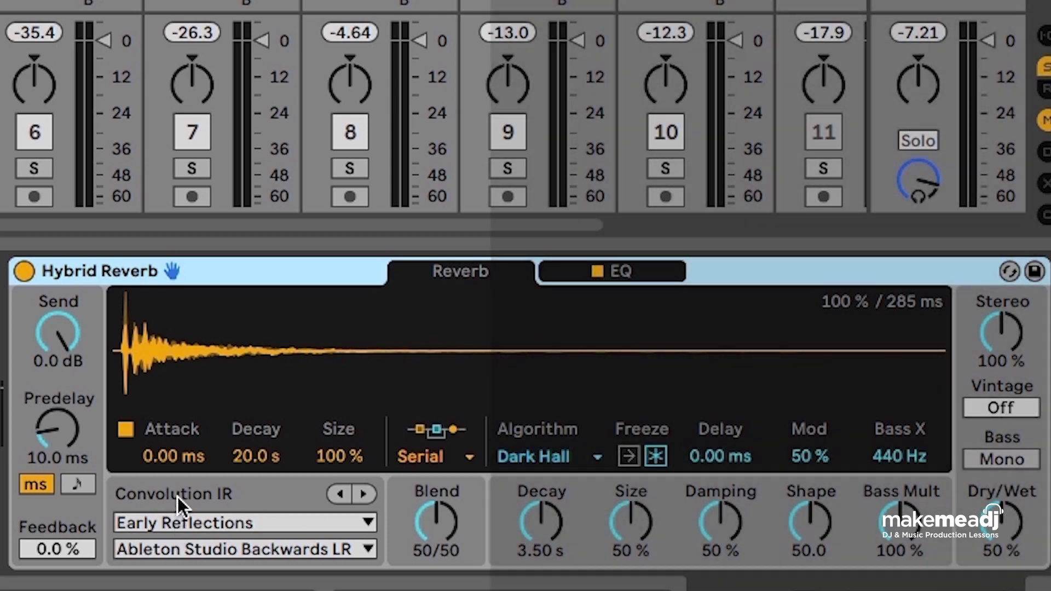
pyautogui.click(177, 497)
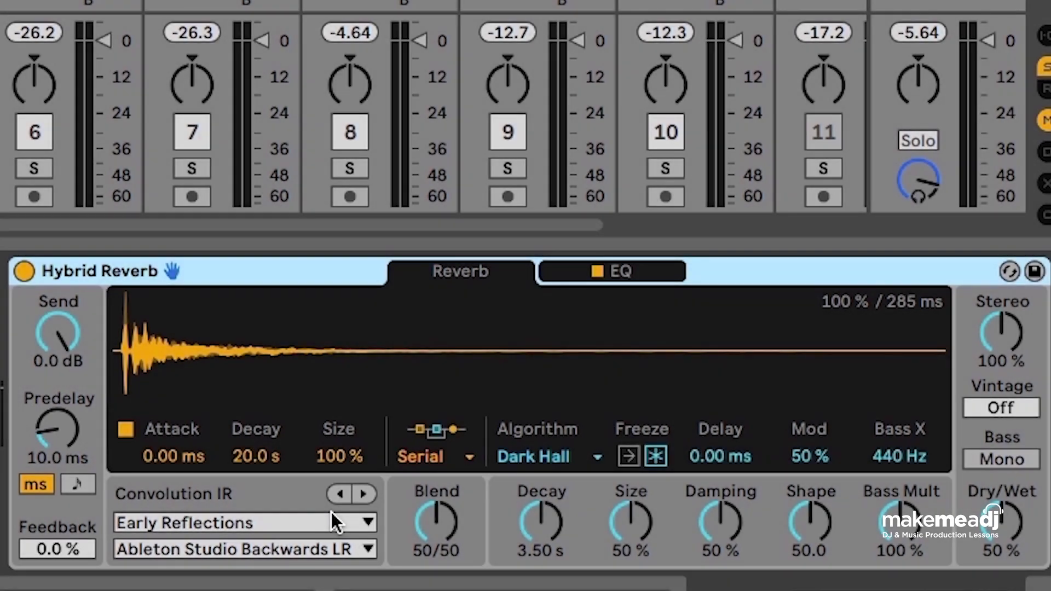
pyautogui.click(597, 458)
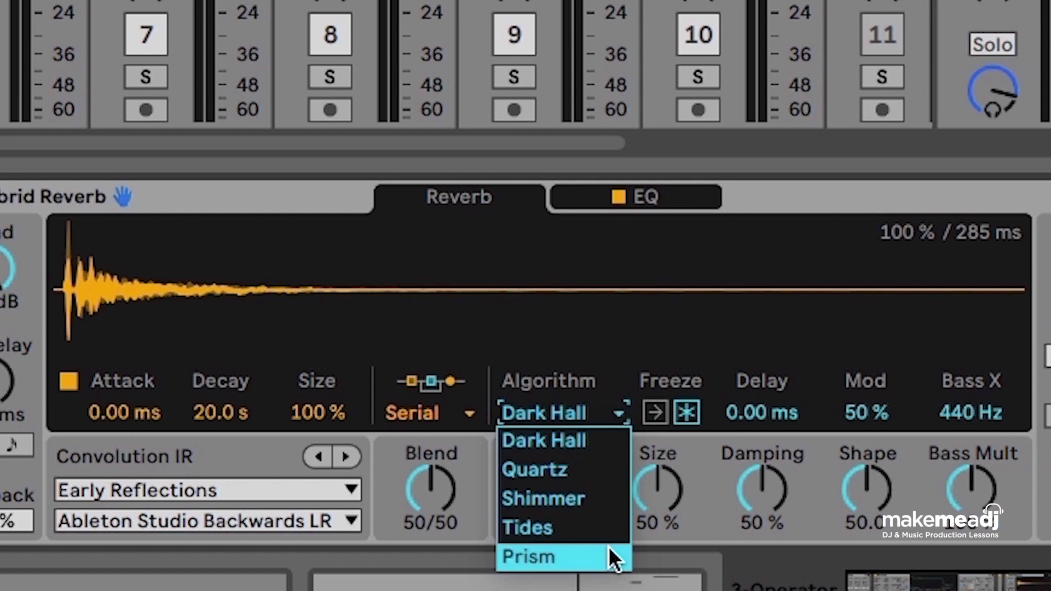
pyautogui.click(702, 530)
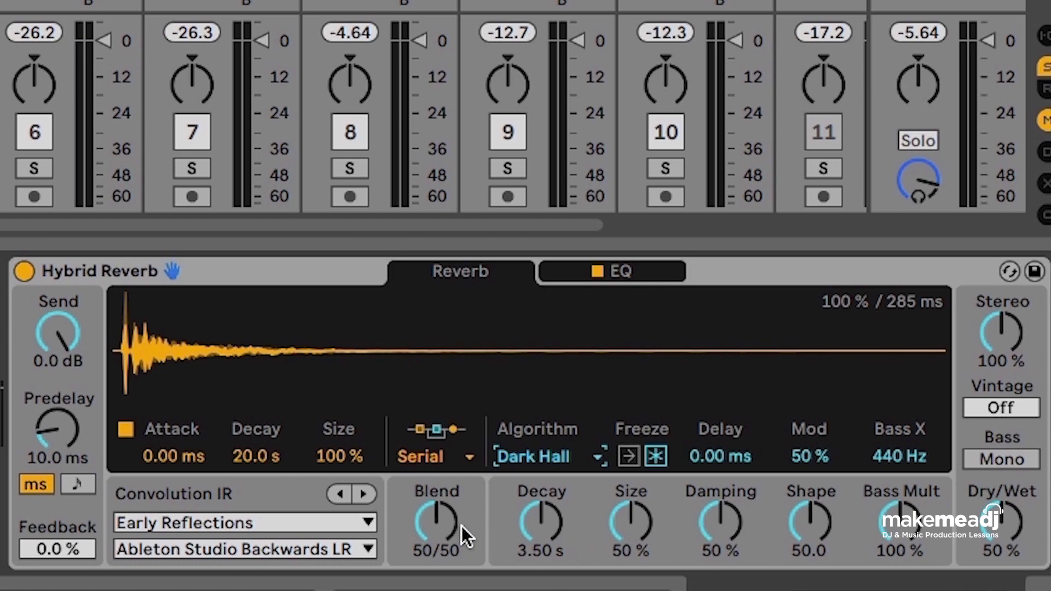
pyautogui.moveTo(458, 527); pyautogui.dragTo(458, 471)
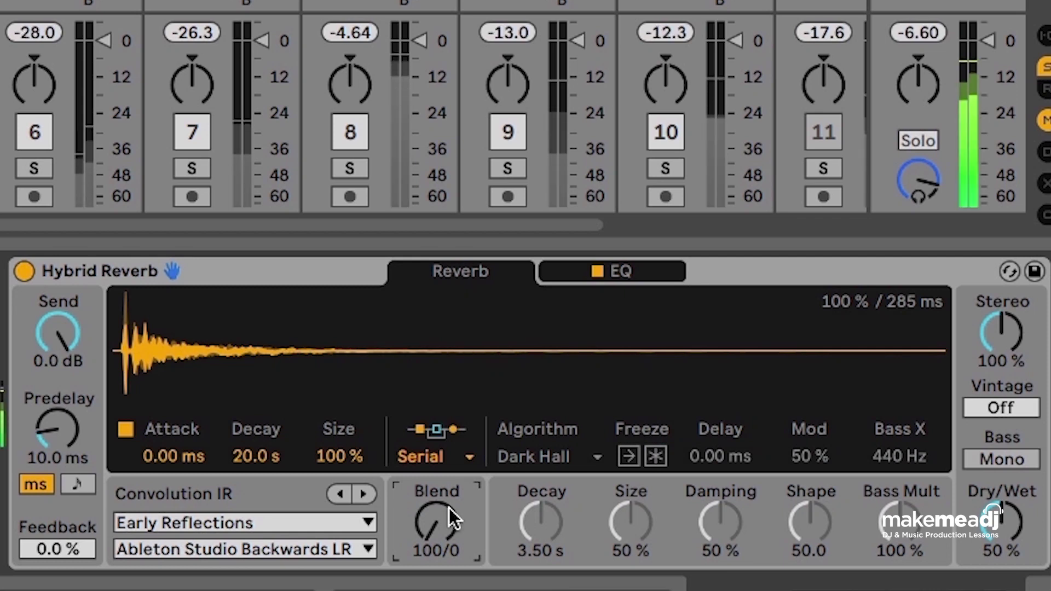
# Try the Real Places impulse responses Ancient Sapiens Carved Cave 1 and Fox Caves BA LR in Hybrid Reverb.
pyautogui.click(310, 521)
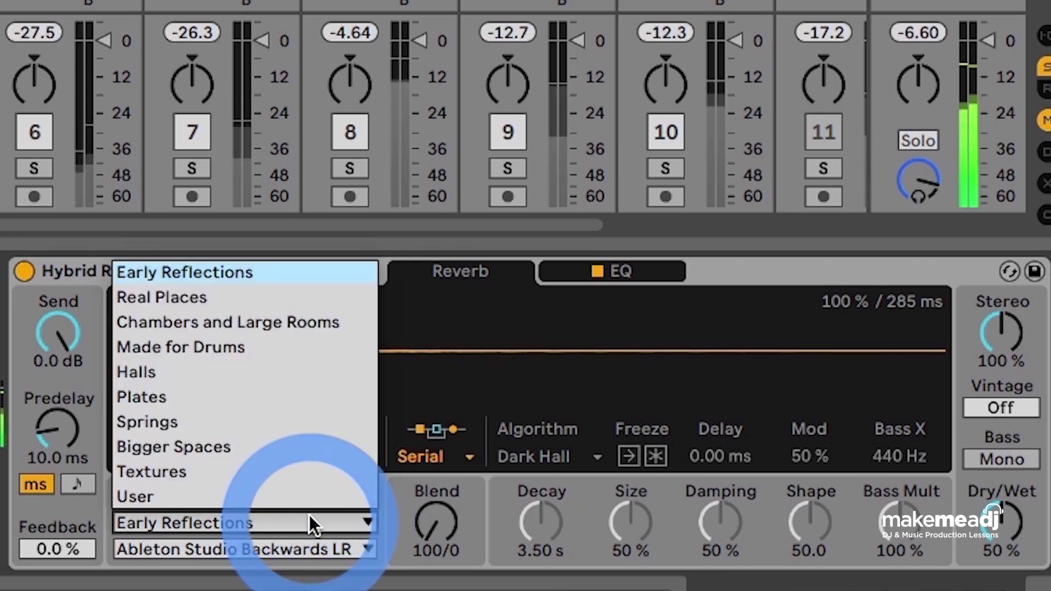
pyautogui.click(255, 295)
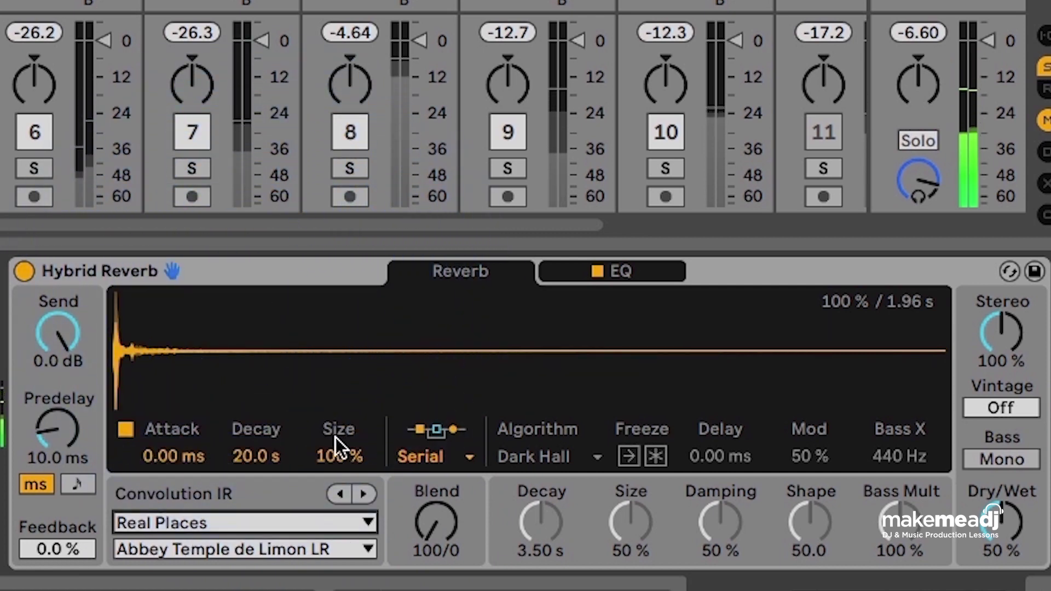
pyautogui.click(361, 549)
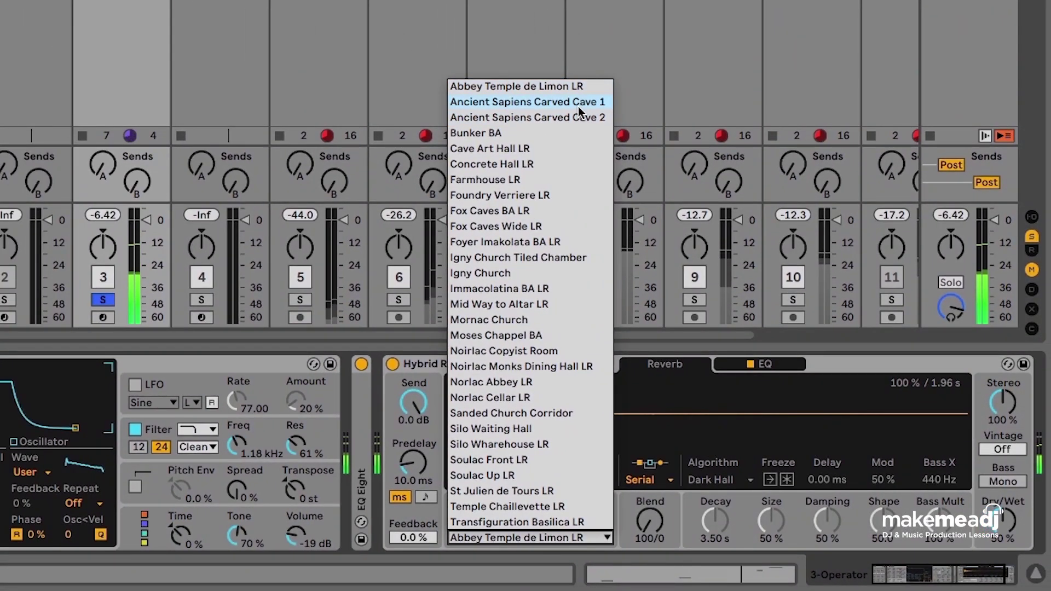
pyautogui.click(578, 104)
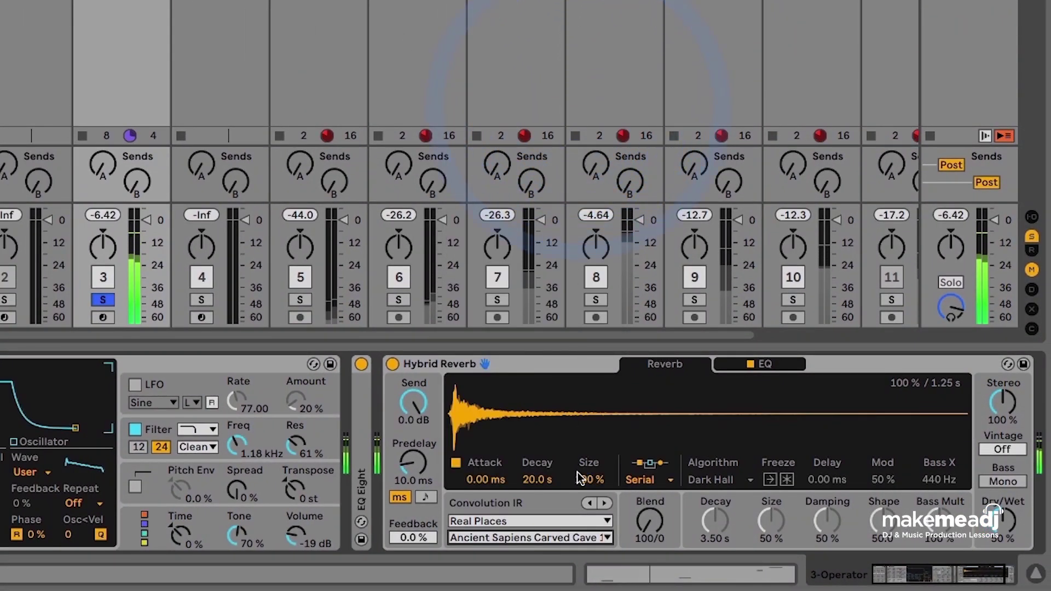
pyautogui.click(585, 533)
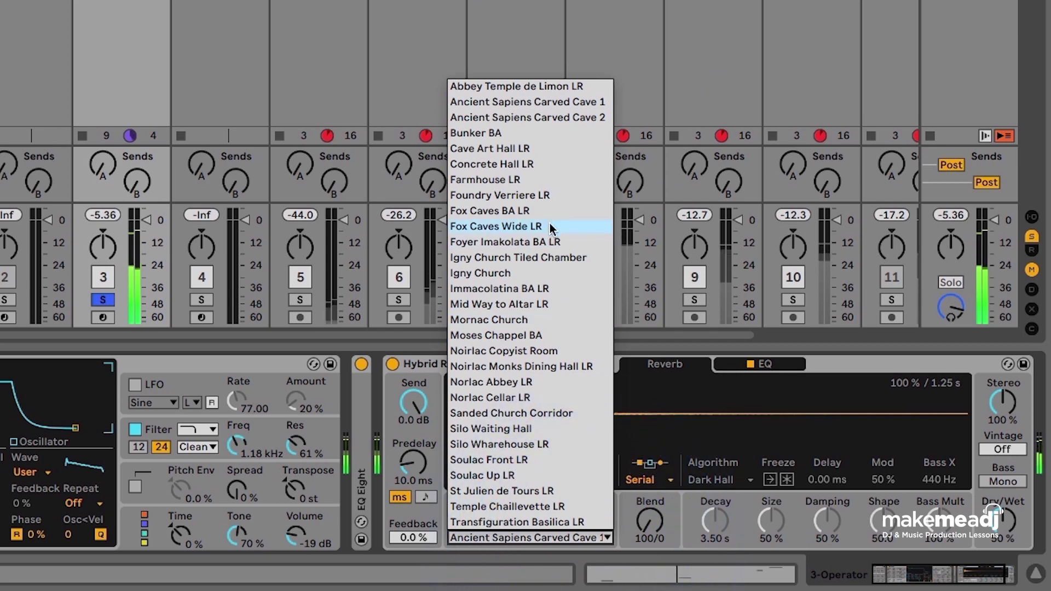
pyautogui.click(548, 214)
# Try the Chambers and Large Rooms impulse responses Concrete Bar LR and Large Wood Room in Hybrid Reverb.
pyautogui.click(567, 520)
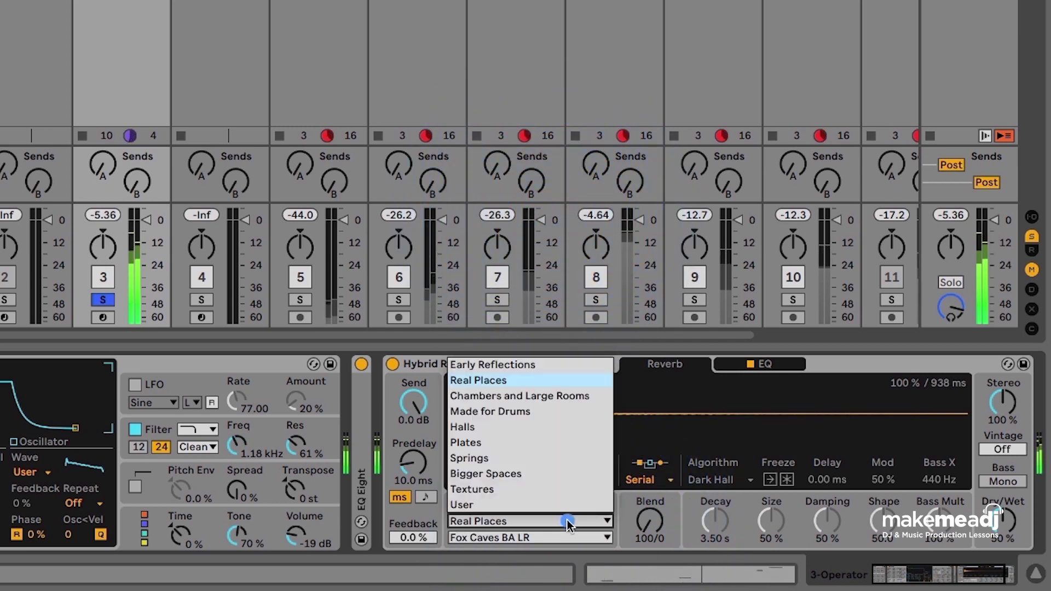
pyautogui.click(550, 397)
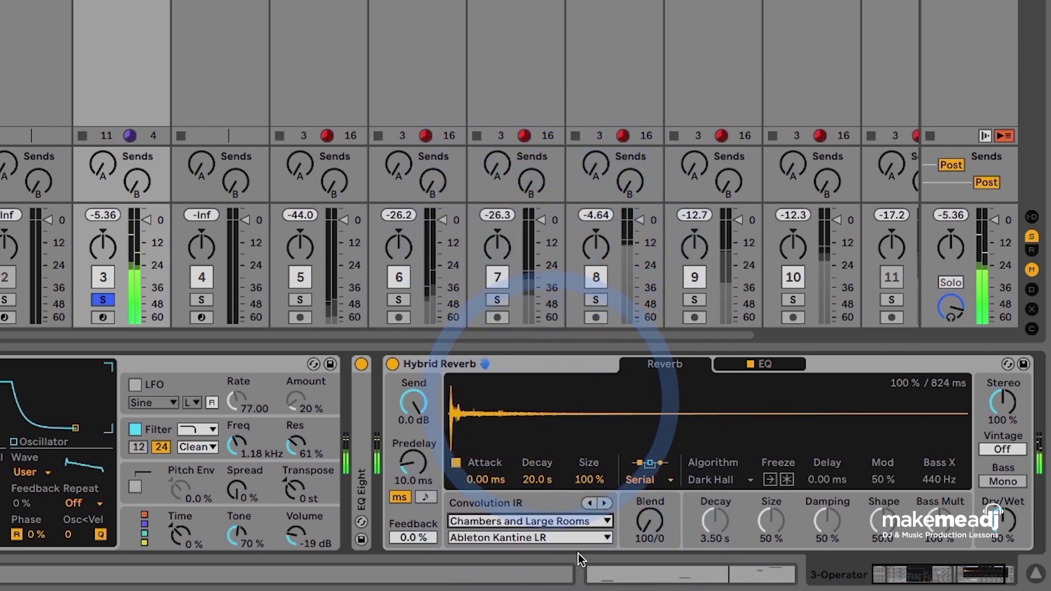
pyautogui.click(585, 538)
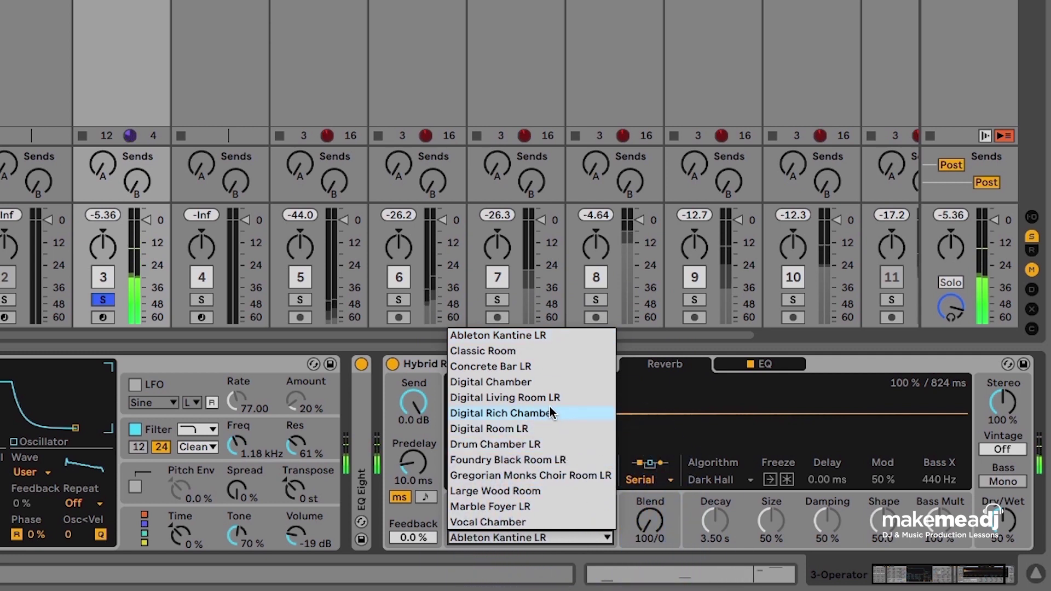
pyautogui.click(529, 367)
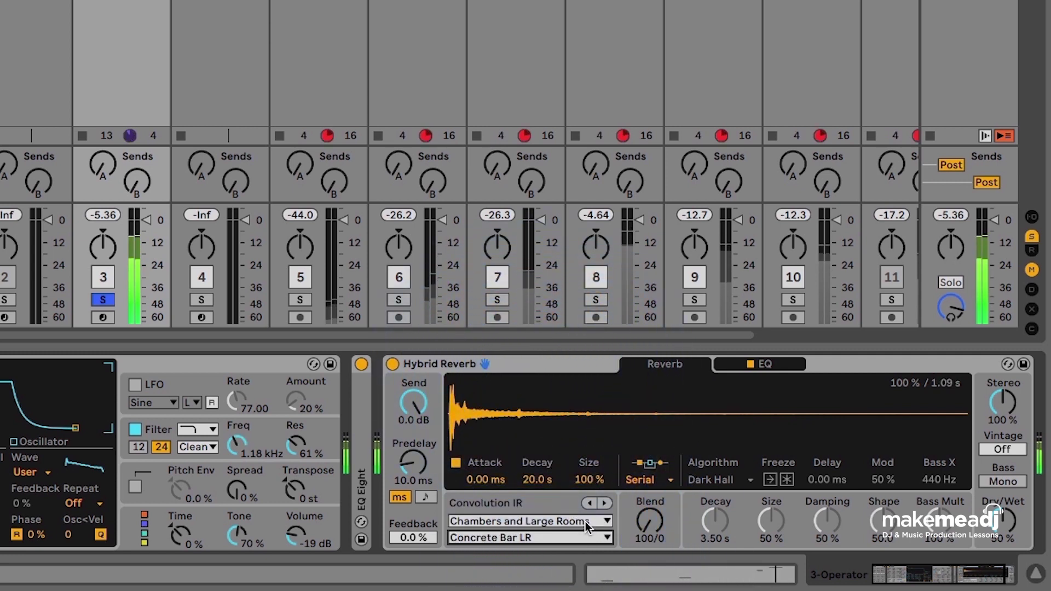
pyautogui.click(586, 537)
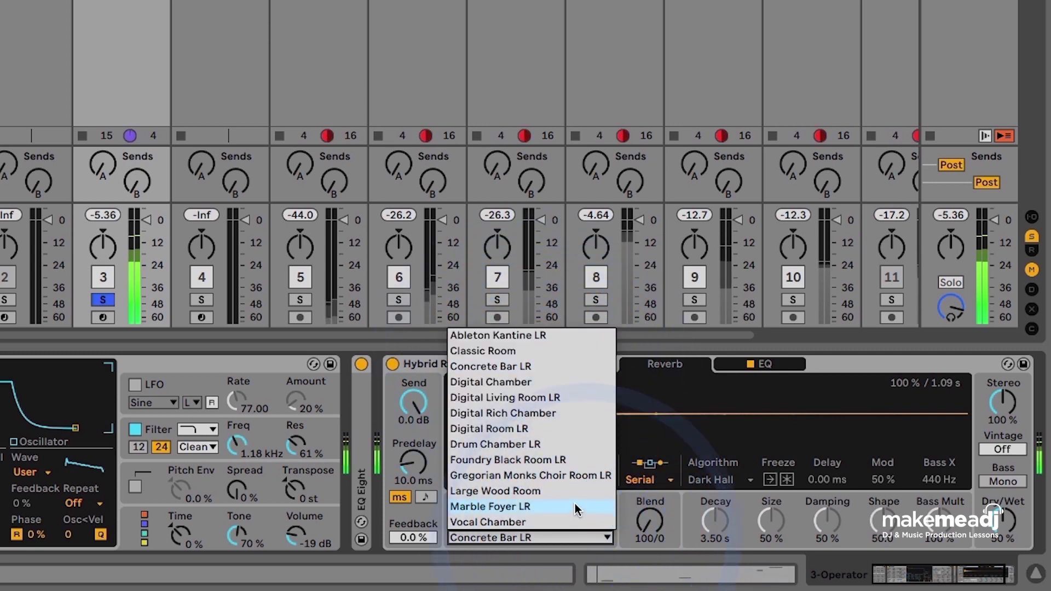
pyautogui.click(574, 495)
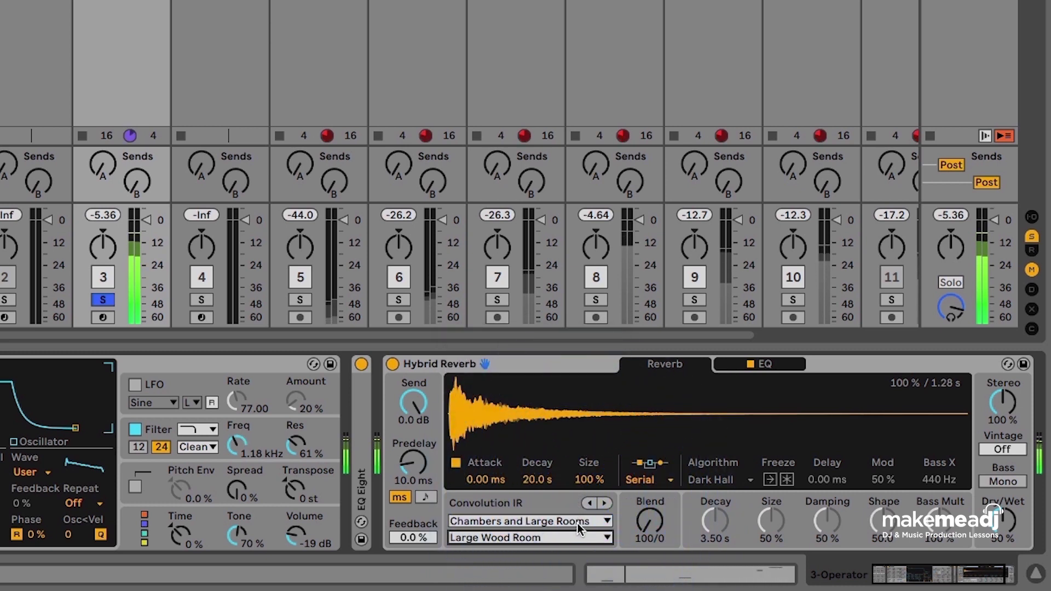
# Switch Hybrid Reverb's convolution impulse response category to Bigger Spaces.
pyautogui.click(578, 523)
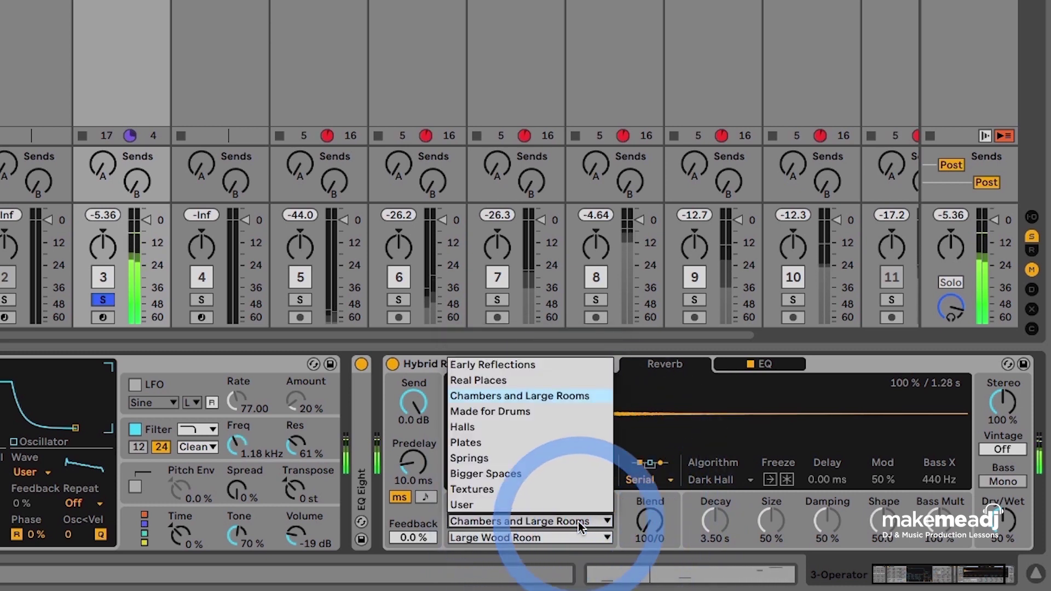
pyautogui.click(531, 474)
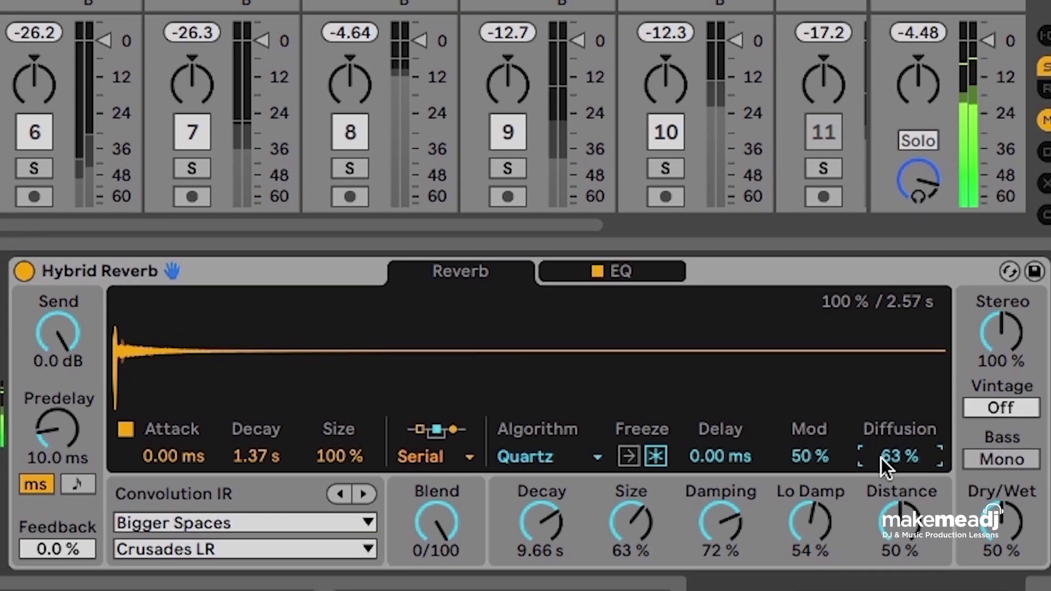
# Set Hybrid Reverb's Distance to 19 % and its Blend to 68/32.
pyautogui.moveTo(899, 523); pyautogui.dragTo(899, 558)
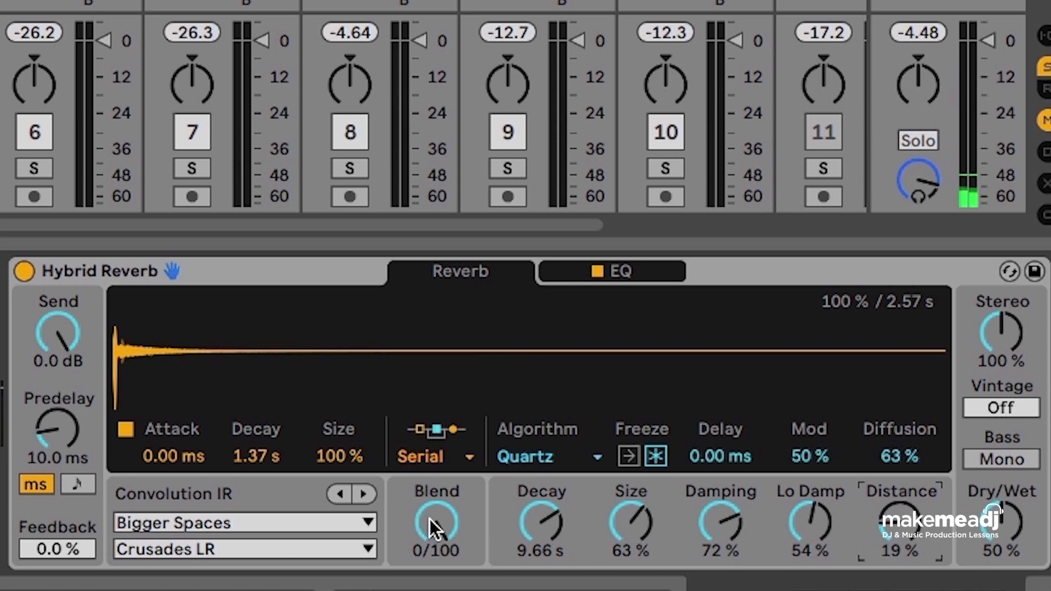
pyautogui.moveTo(436, 522); pyautogui.dragTo(436, 520)
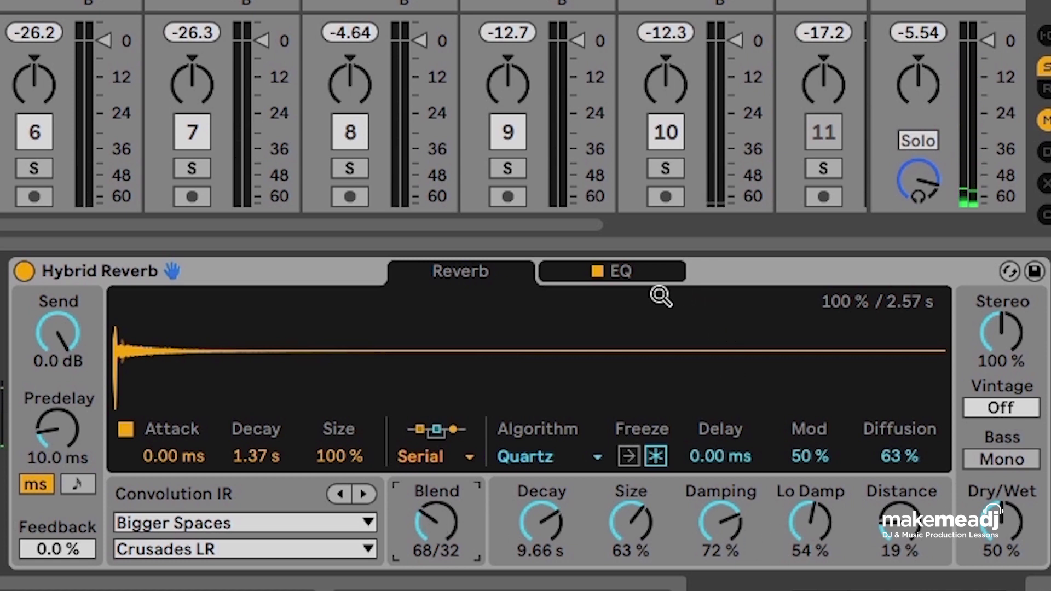
# In Hybrid Reverb's EQ, set band 4 to -3.1 dB at 4.38 kHz and band 2 to -3.8 dB at 1.85 kHz.
pyautogui.click(639, 271)
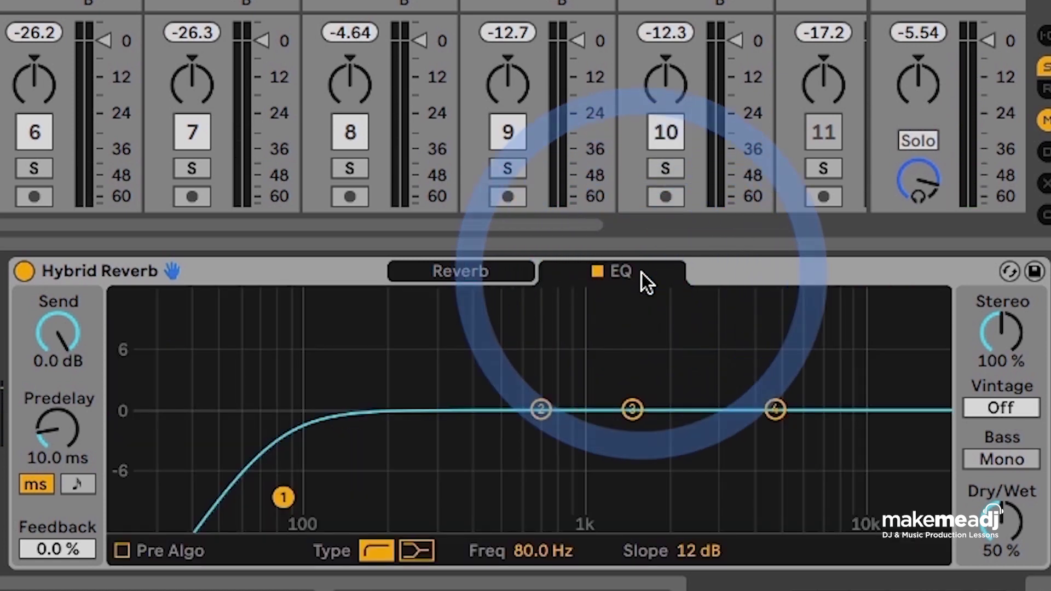
pyautogui.press('space')
pyautogui.moveTo(787, 413); pyautogui.dragTo(760, 439)
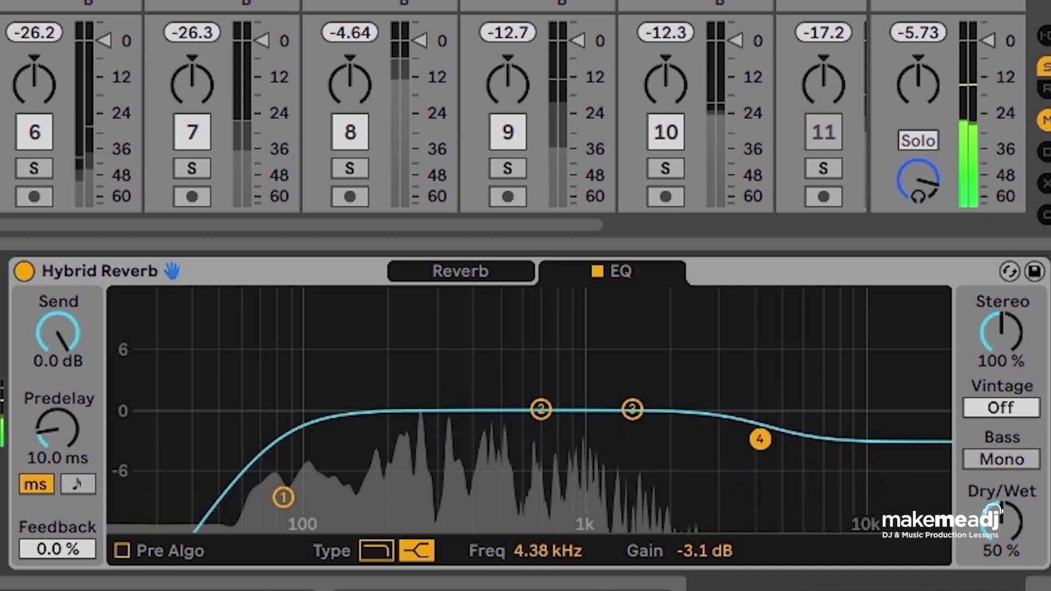
pyautogui.click(541, 410)
pyautogui.moveTo(541, 409); pyautogui.dragTo(657, 444)
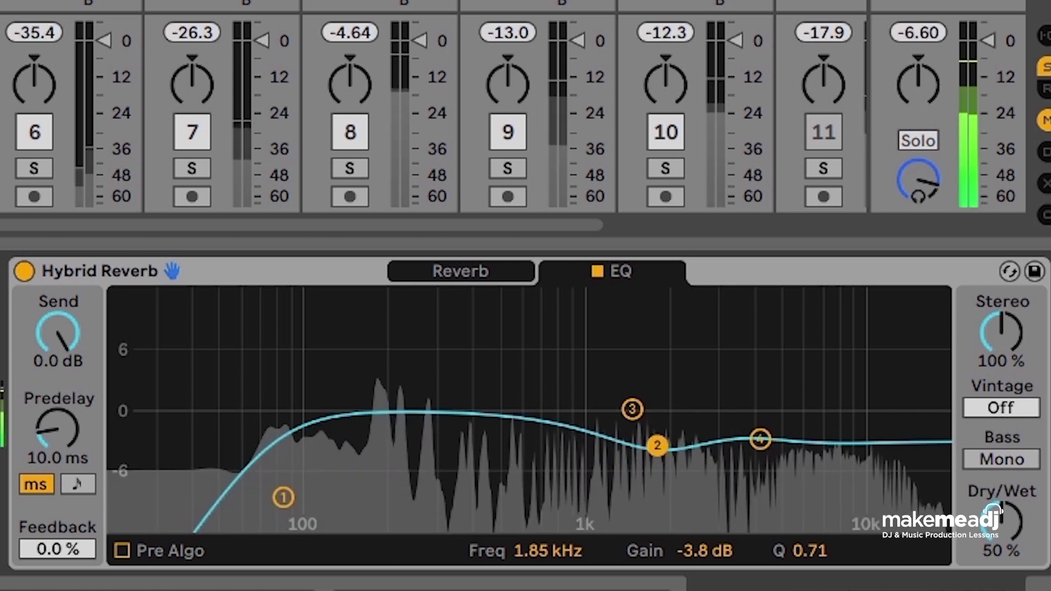
# Try Hybrid Reverb's Vintage modes Older and Extreme, and set Vintage to Subtle.
pyautogui.click(1000, 411)
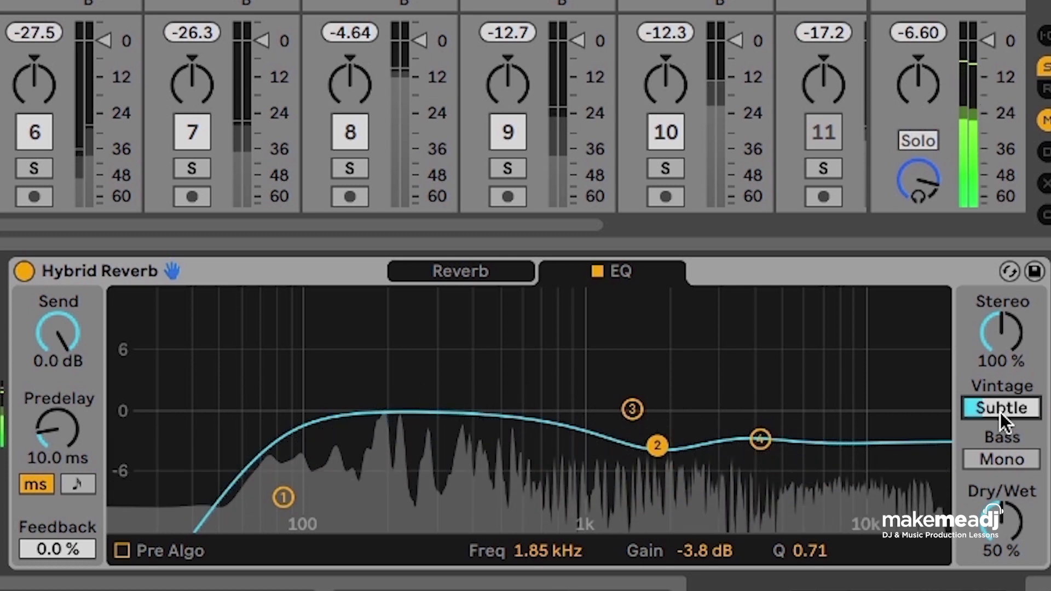
pyautogui.click(1021, 407)
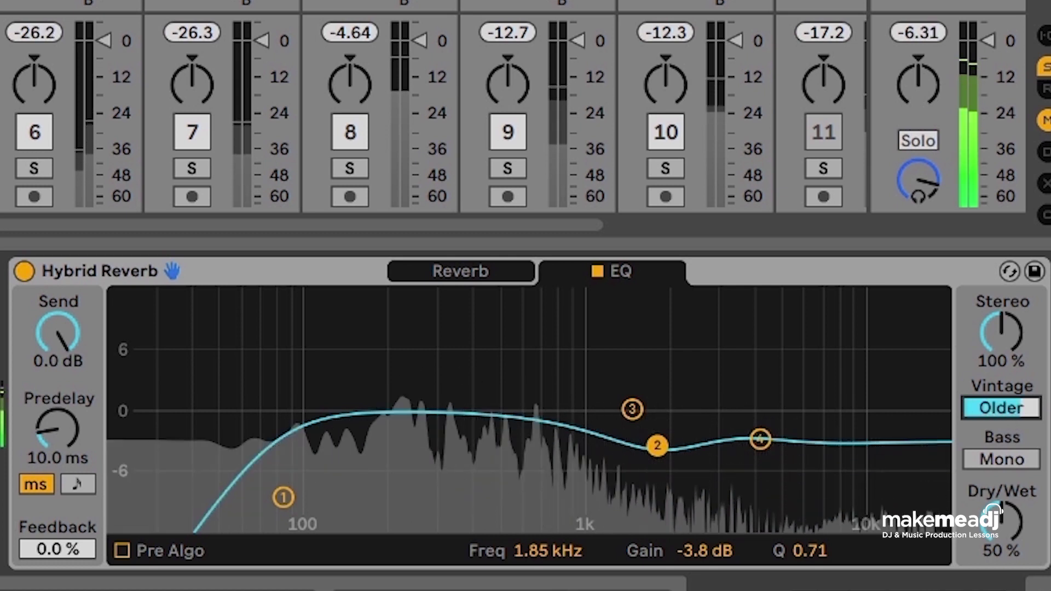
pyautogui.click(1000, 413)
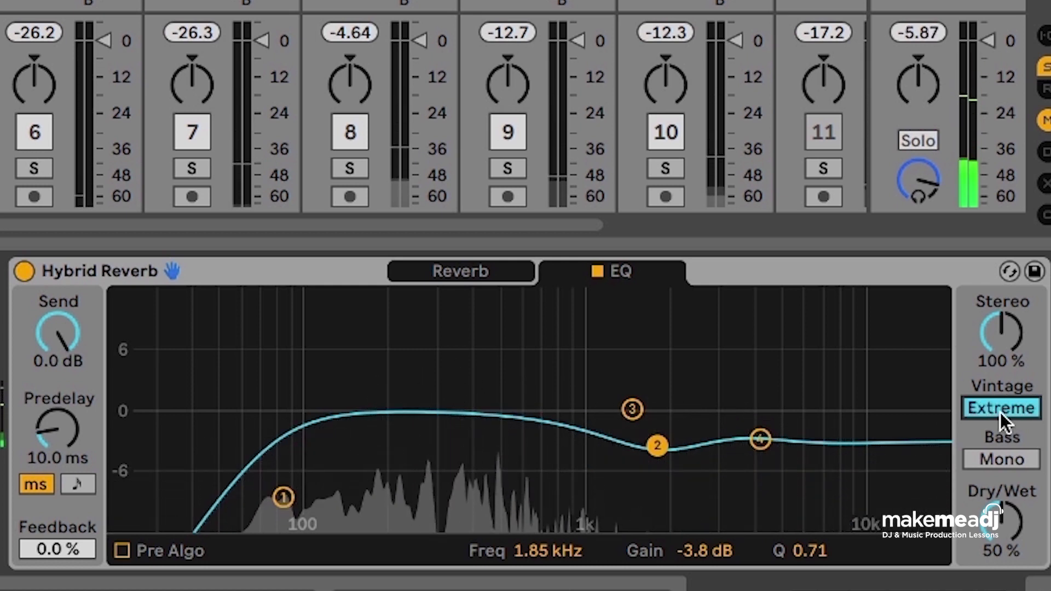
pyautogui.click(1000, 412)
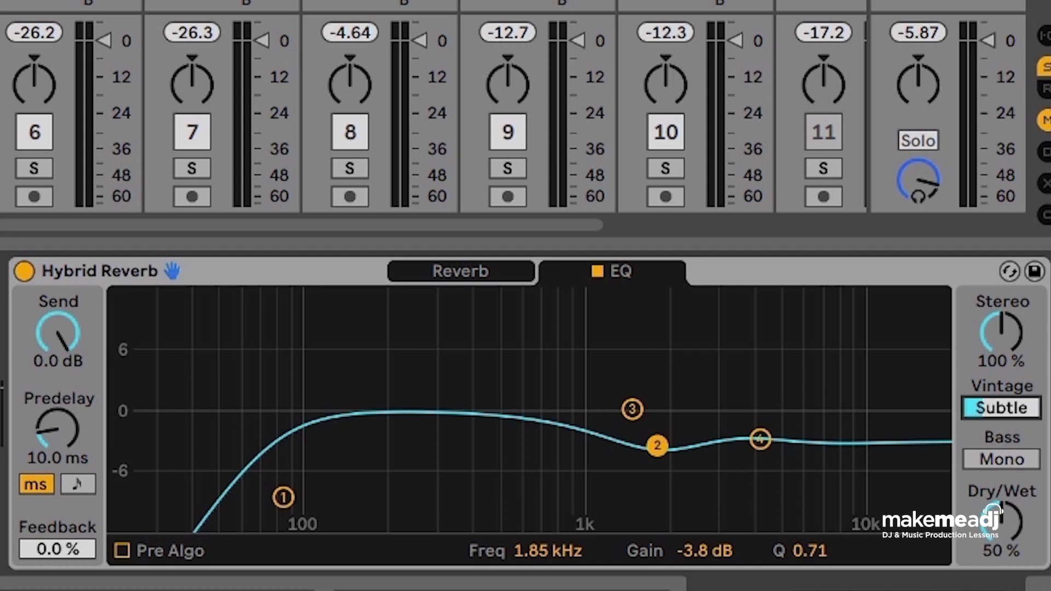
# Play the dub chord together with the other tracks and set Hybrid Reverb's Dry/Wet to 34 %.
pyautogui.press('space')
pyautogui.click(1009, 531)
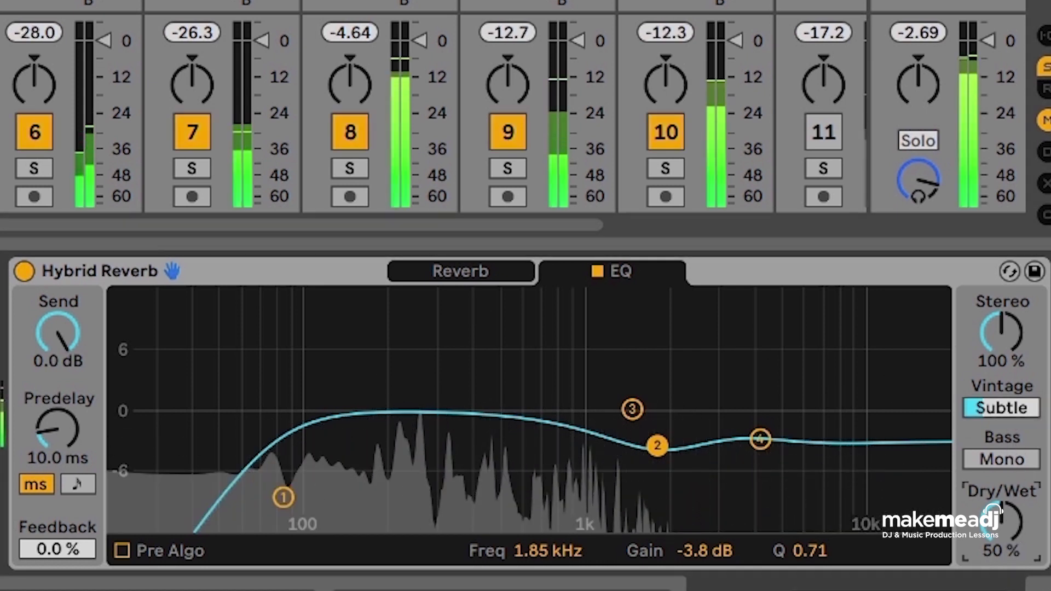
pyautogui.moveTo(1008, 533); pyautogui.dragTo(1008, 542)
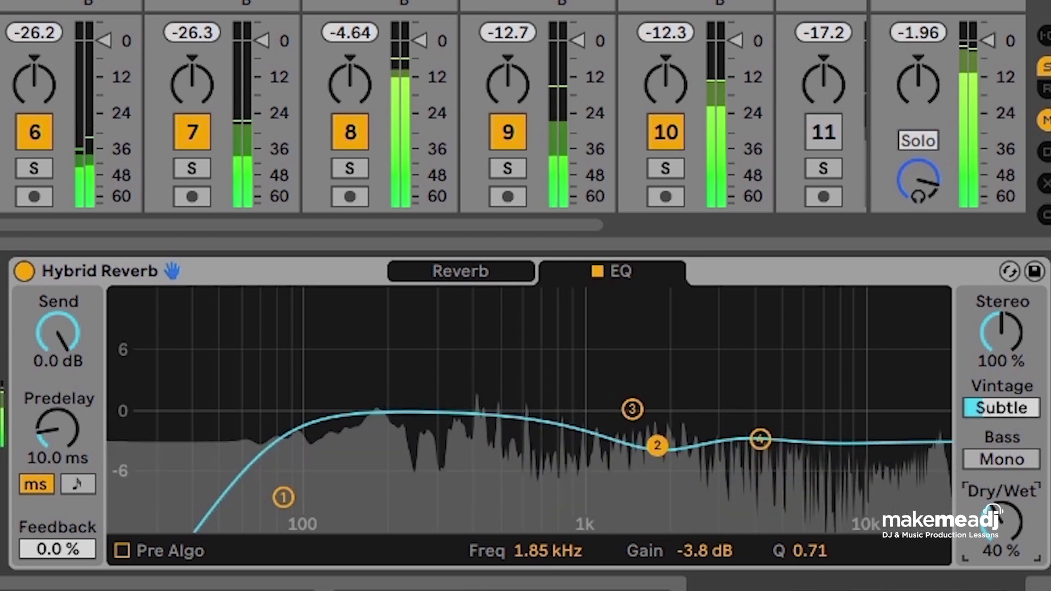
pyautogui.moveTo(1008, 534); pyautogui.dragTo(1008, 539)
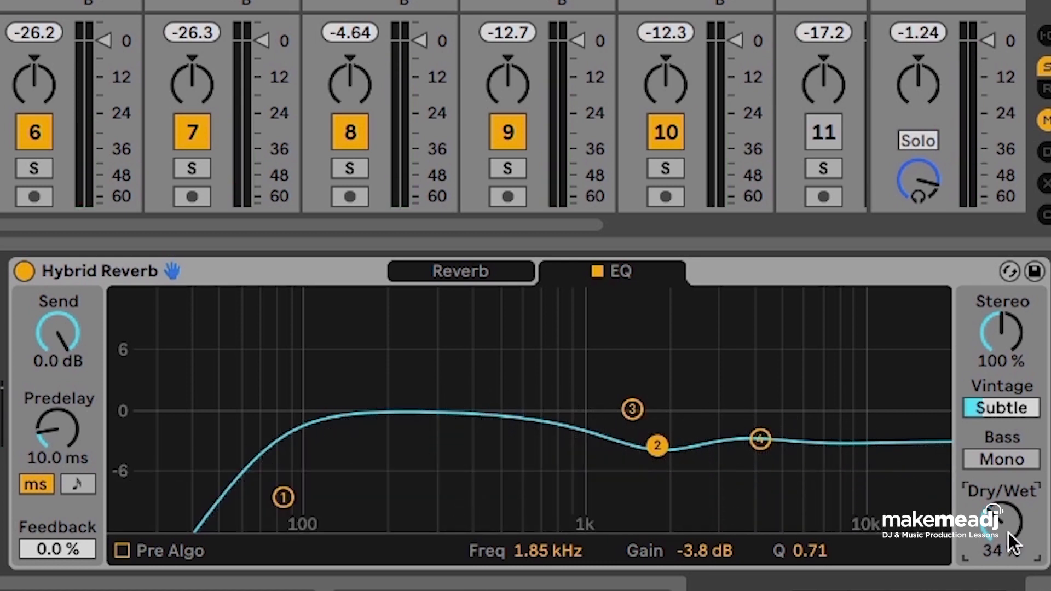
# Add a Compressor from the Dynamics effects after Hybrid Reverb and switch off its Makeup gain.
pyautogui.click(82, 135)
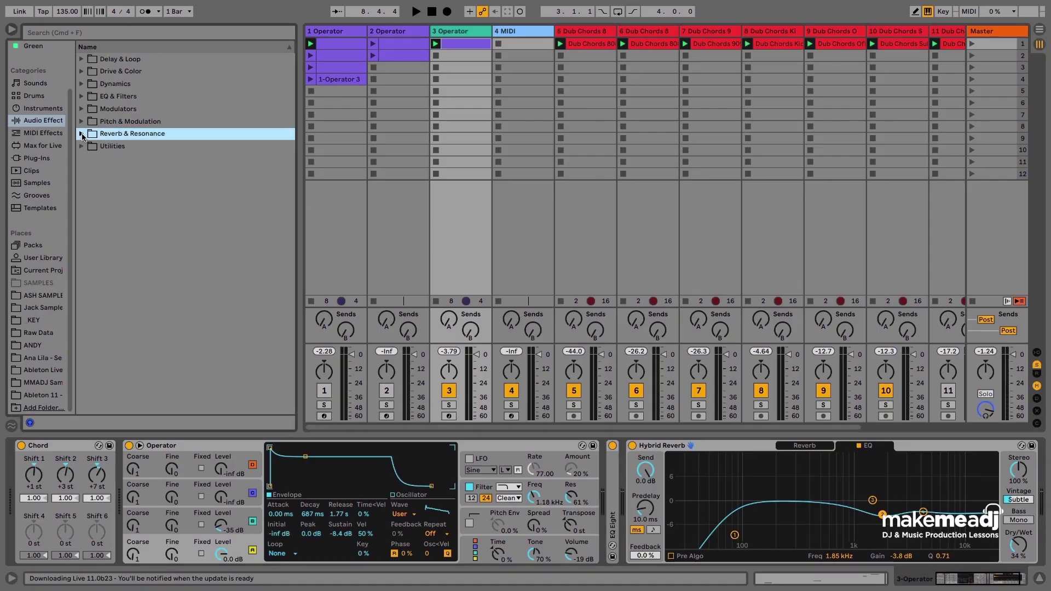
pyautogui.click(82, 84)
pyautogui.doubleClick(142, 99)
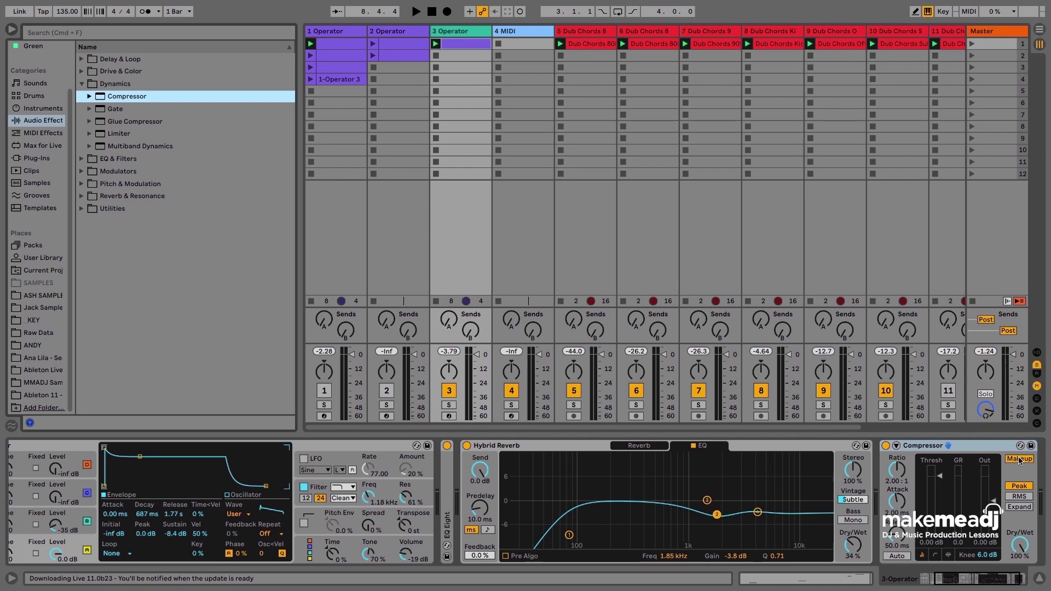
pyautogui.click(1019, 460)
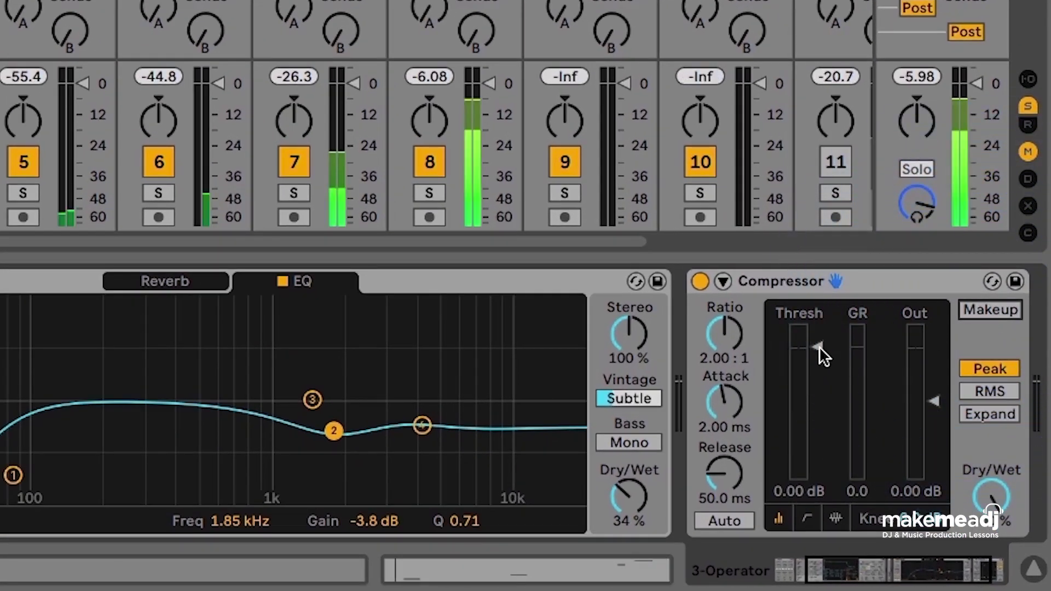
# Set the Compressor to -19.6 dB threshold, 0.08 ms attack, 79.6 ms release and 2.97 dB output, and compare the sound with it bypassed.
pyautogui.moveTo(819, 346); pyautogui.dragTo(818, 425)
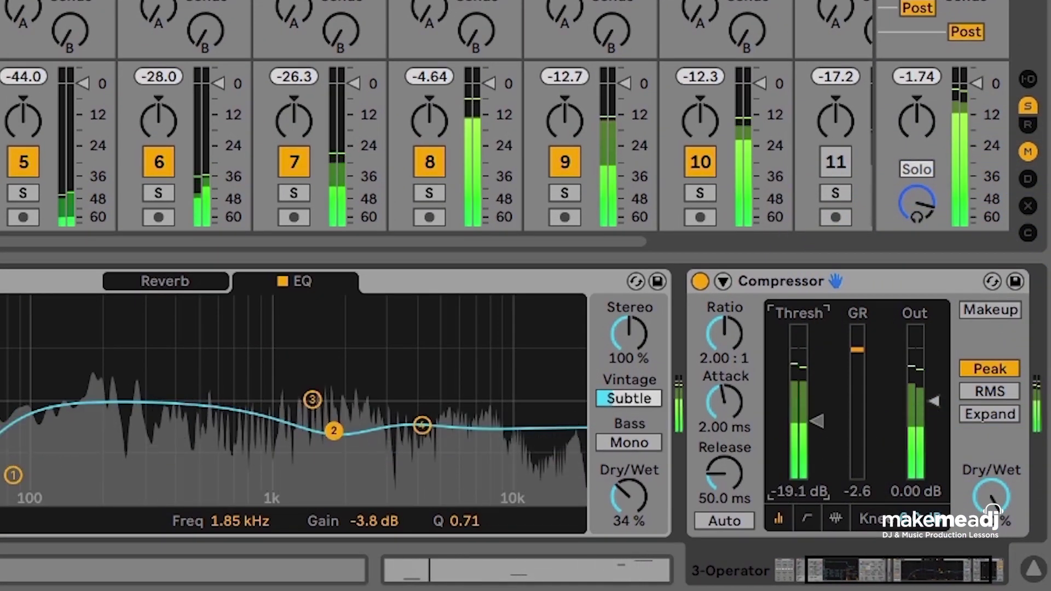
pyautogui.moveTo(724, 403); pyautogui.dragTo(724, 433)
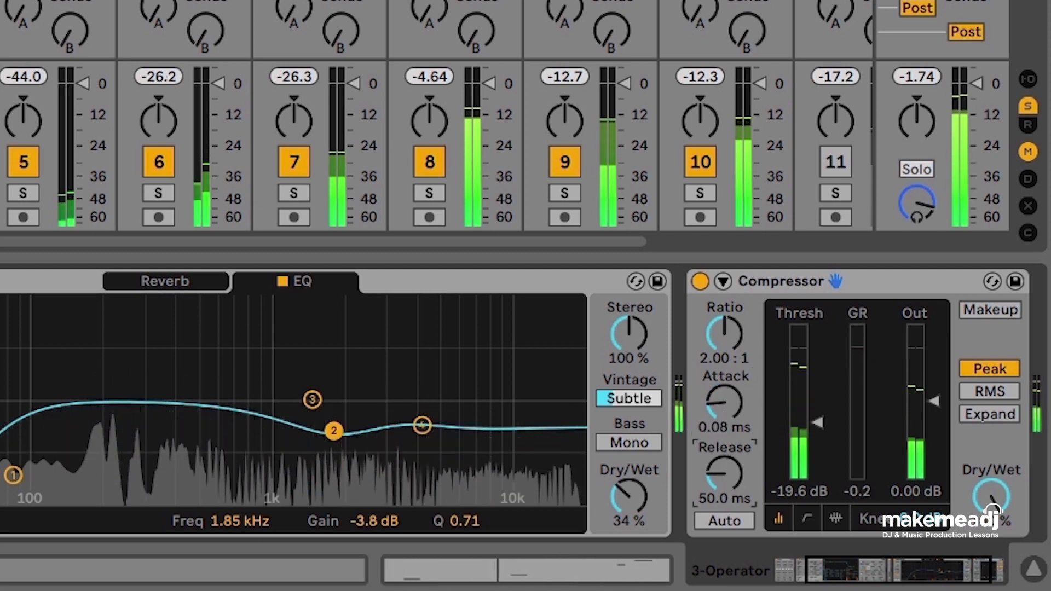
pyautogui.moveTo(725, 470)
pyautogui.mouseDown()
pyautogui.moveTo(725, 431)
pyautogui.moveTo(725, 460)
pyautogui.mouseUp()
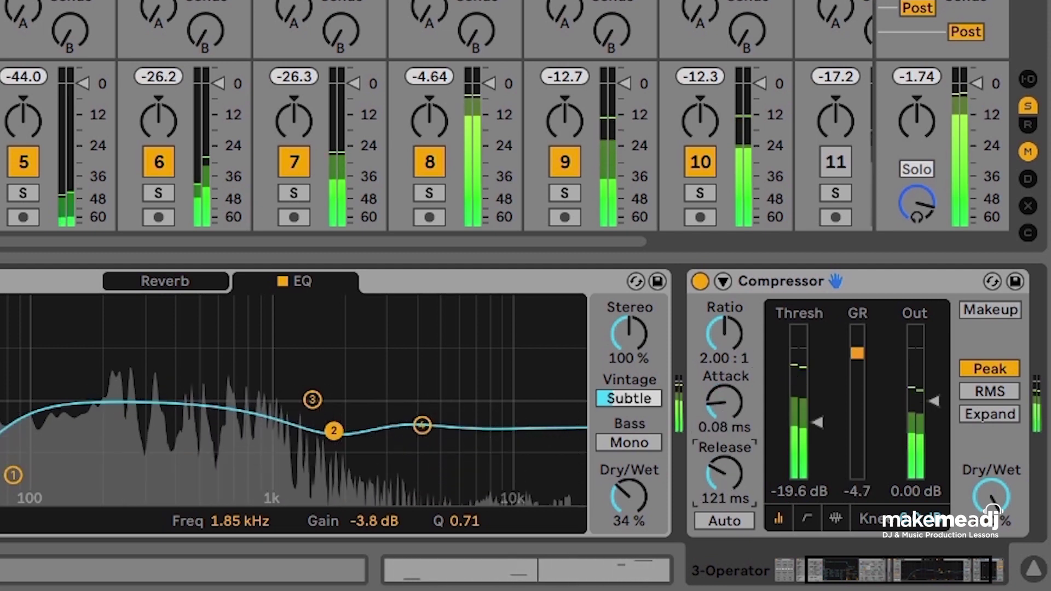
pyautogui.click(727, 521)
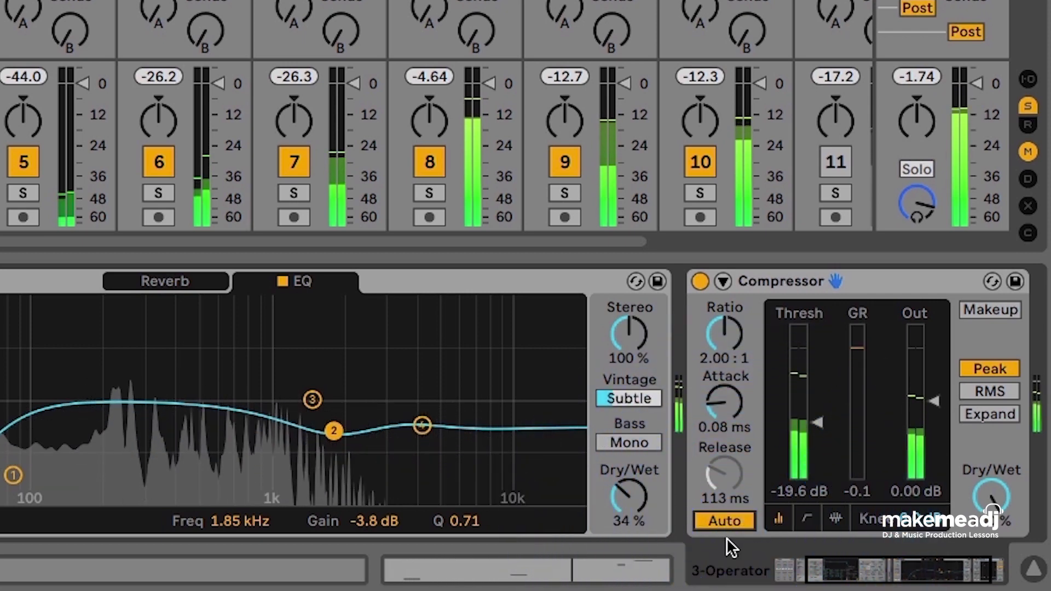
pyautogui.click(726, 521)
pyautogui.moveTo(725, 474); pyautogui.dragTo(725, 488)
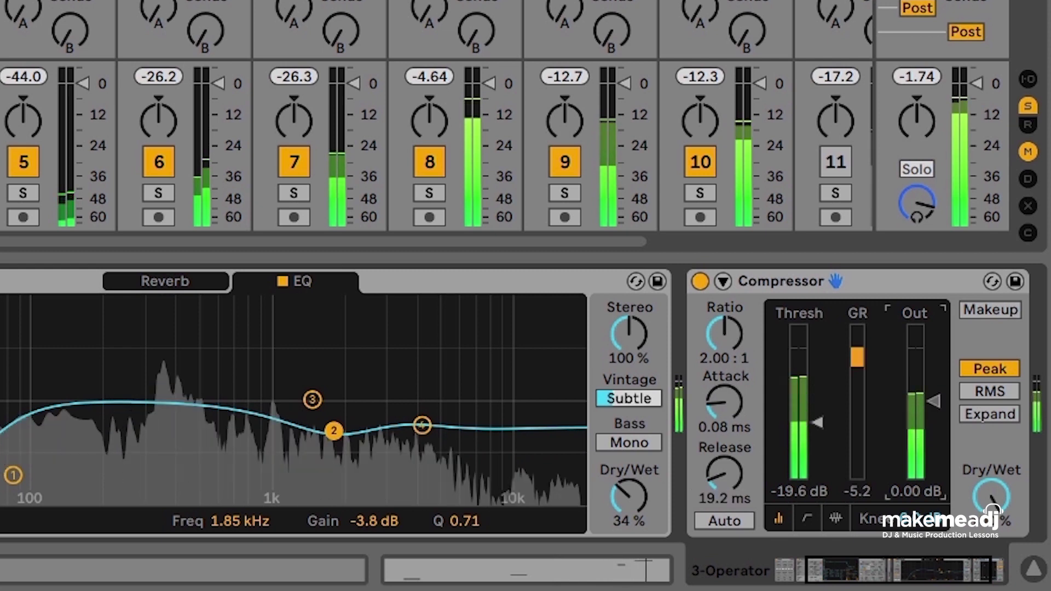
pyautogui.click(699, 281)
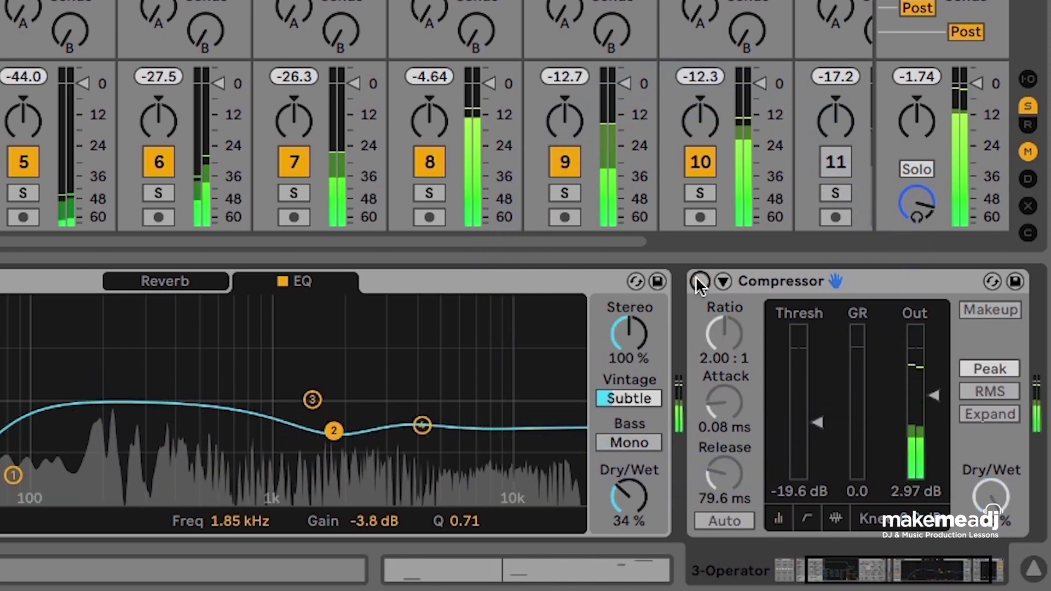
pyautogui.click(696, 278)
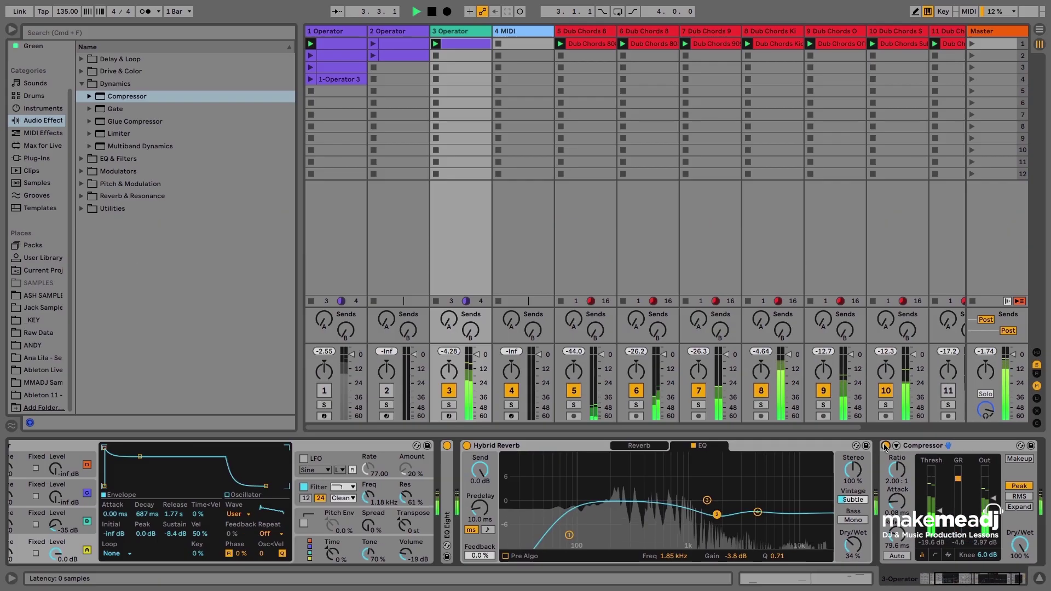